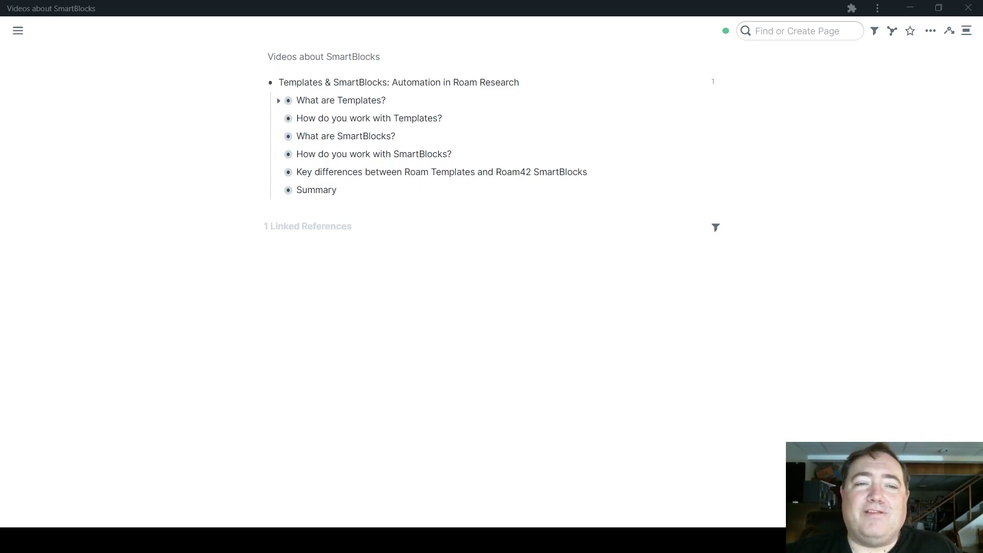
# Toggle What are Templates? open and shut, then expand How do you work with Templates? to show the [[roam/templates]] example
pyautogui.click(278, 101)
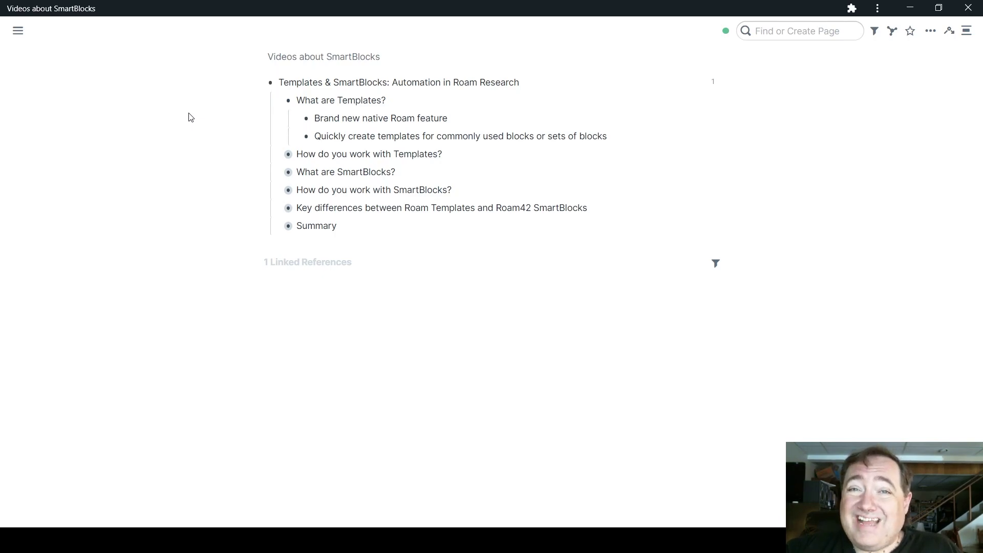
pyautogui.click(278, 102)
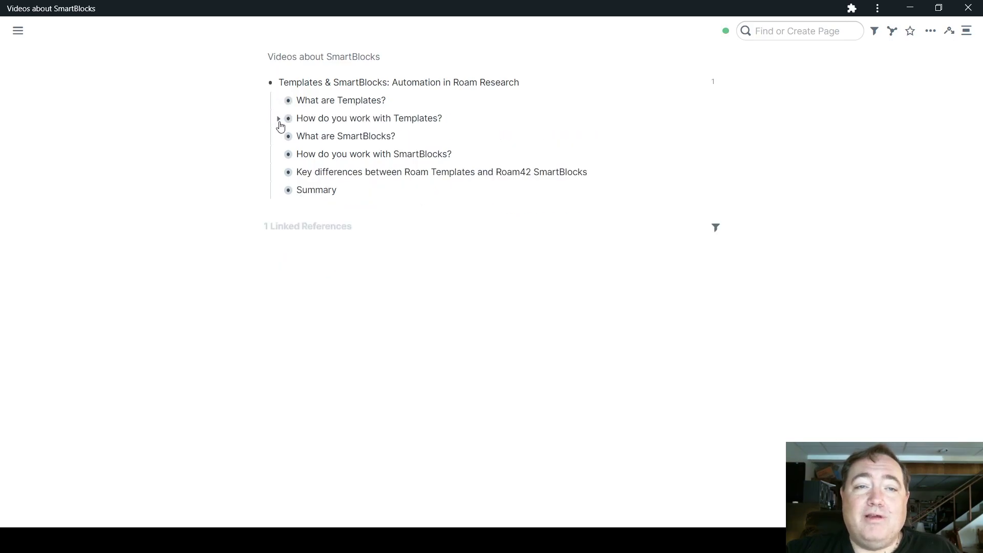
pyautogui.click(277, 121)
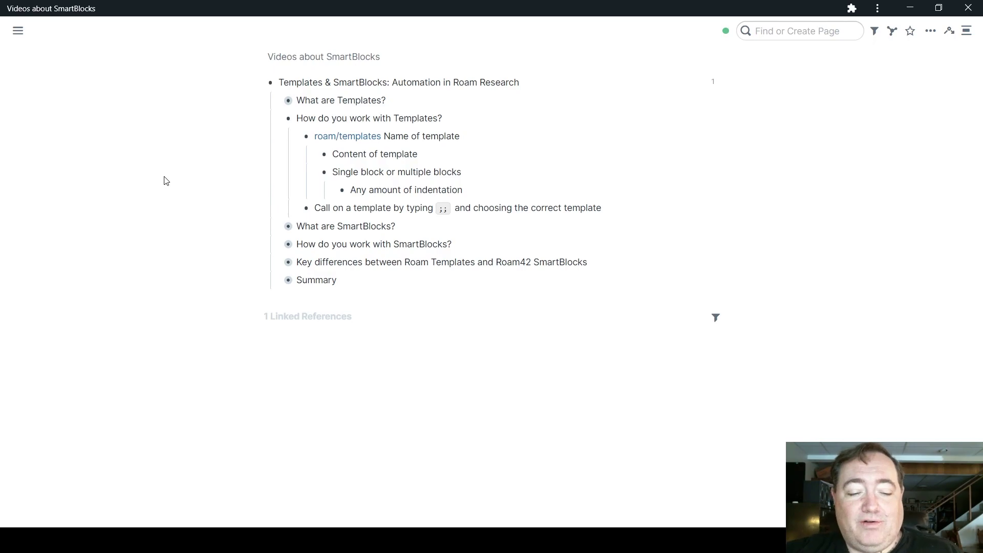
pyautogui.hotkey('ctrl', 'c')
pyautogui.hotkey('ctrl', 'b')
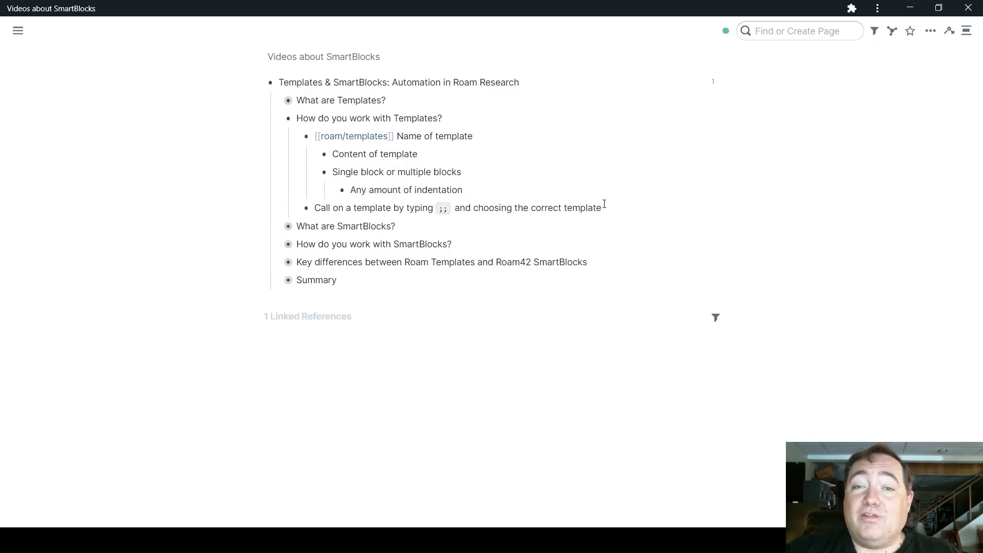
# Add a block below the Call on a template line and insert the Name of template template via ;;
pyautogui.click(604, 204)
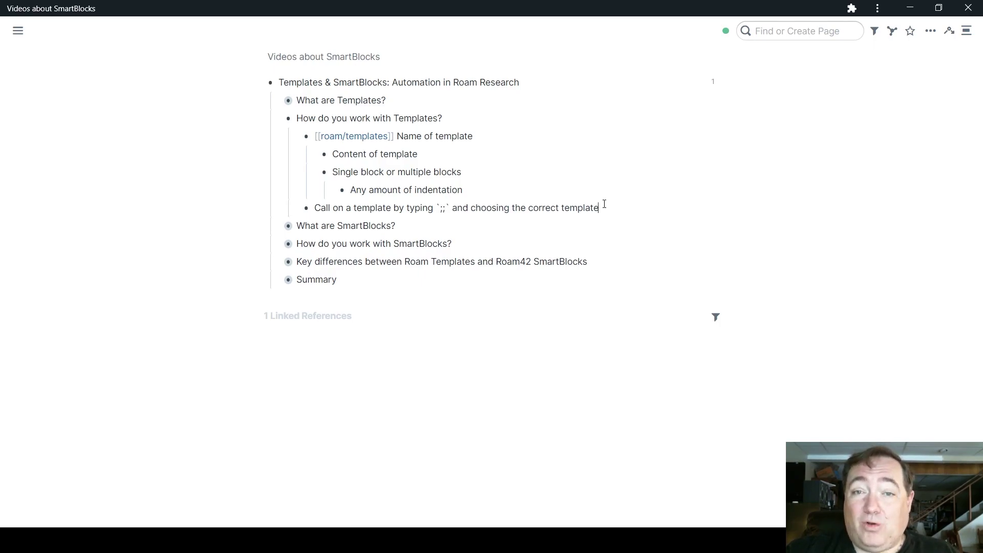
pyautogui.press('Return')
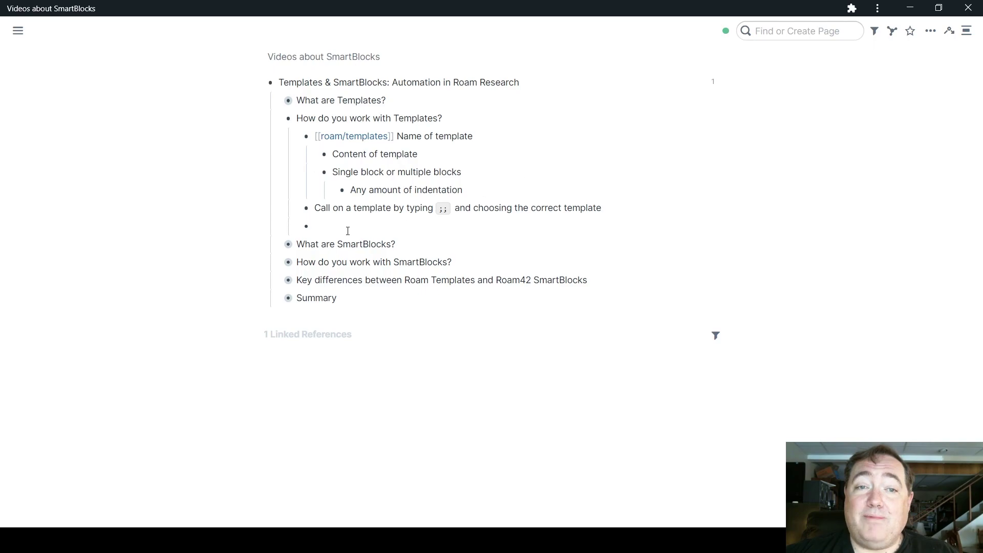
pyautogui.write(';;')
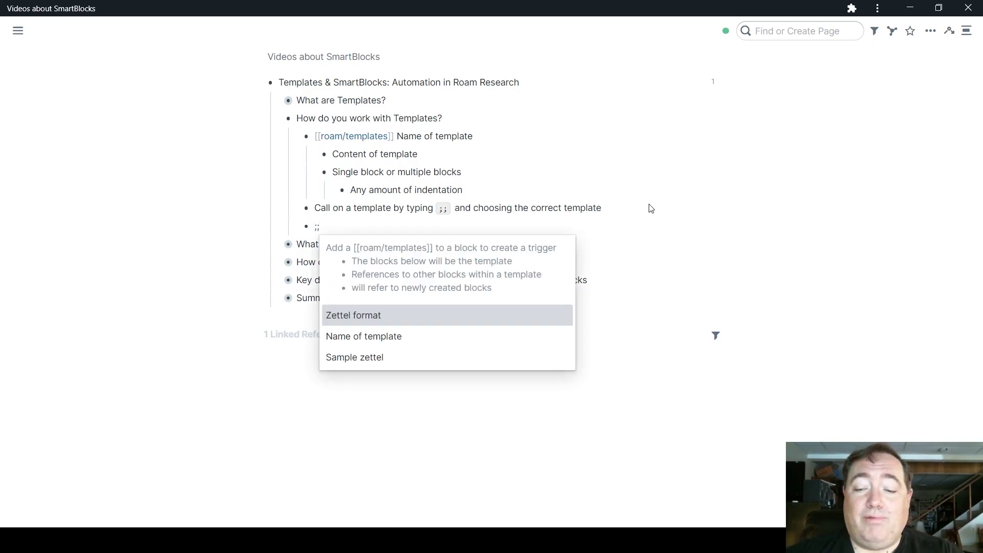
pyautogui.press('Down')
pyautogui.press('Up')
pyautogui.press('Down')
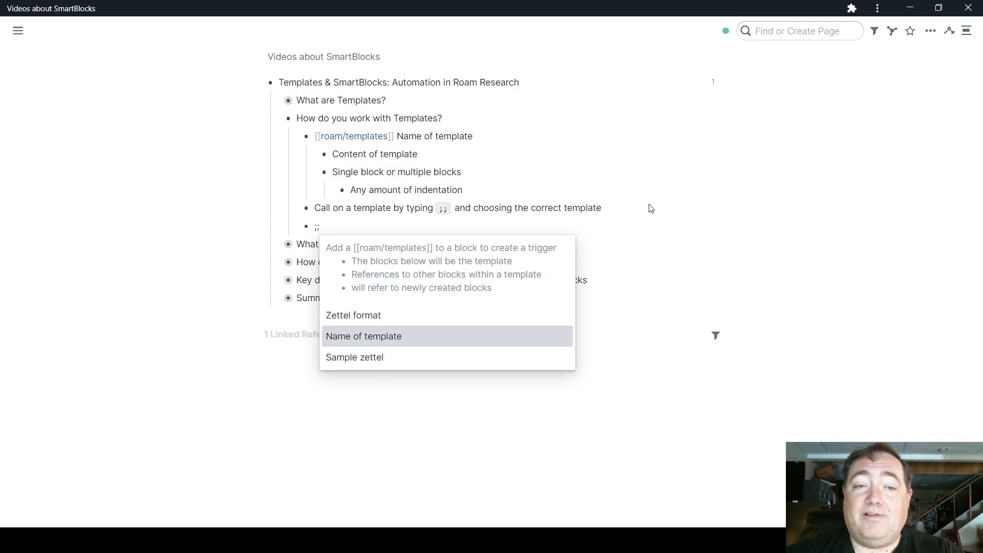
pyautogui.press('Down')
pyautogui.press('Up')
pyautogui.press('Down')
pyautogui.press('Up')
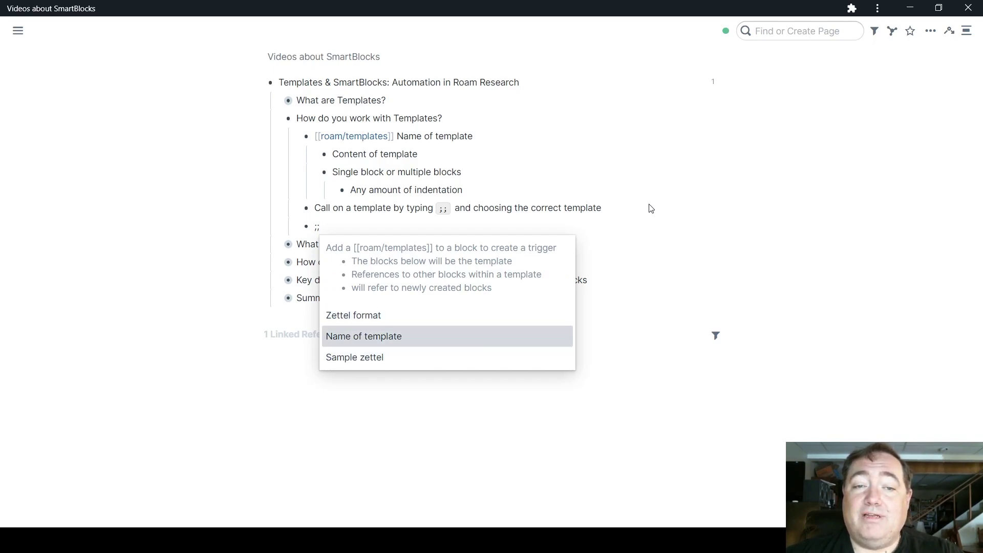
pyautogui.press('Return')
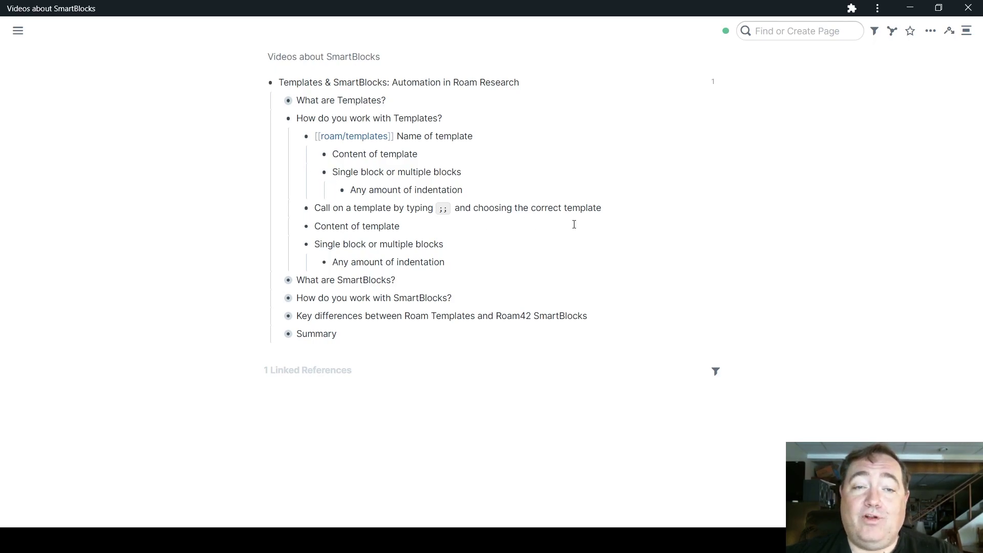
# Undo the inserted blocks, then insert Name of template again with ;;
pyautogui.hotkey('ctrl', 'z')
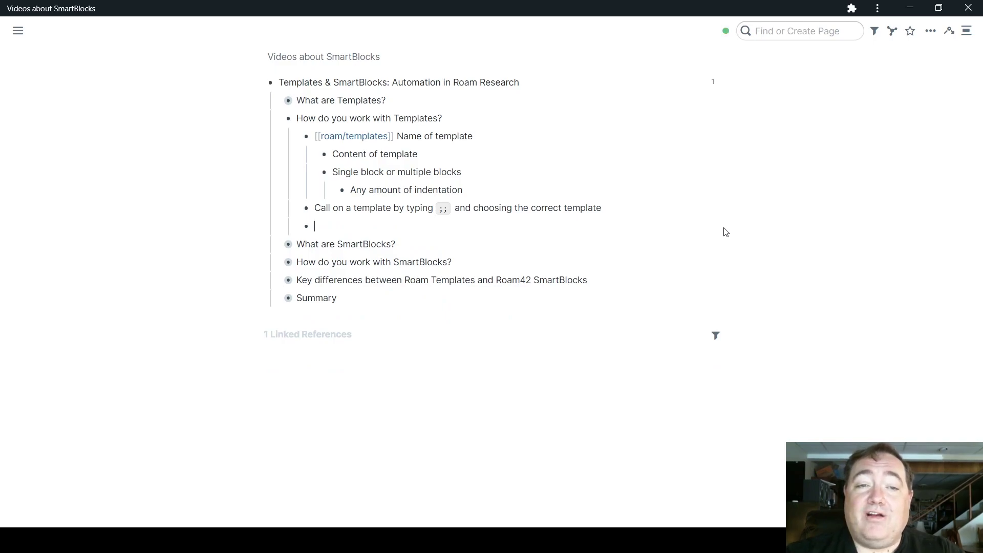
pyautogui.write(';;')
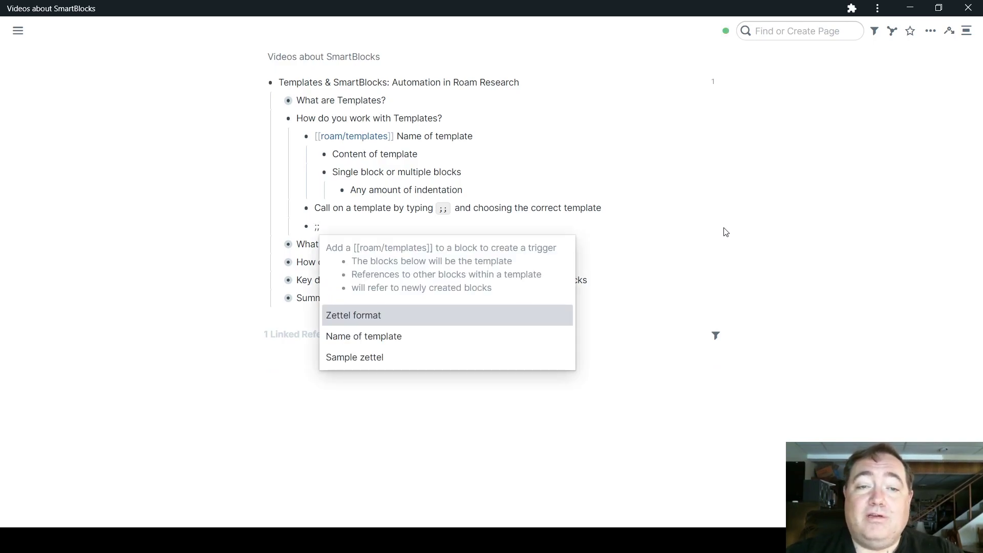
pyautogui.press('Down')
pyautogui.press('Return')
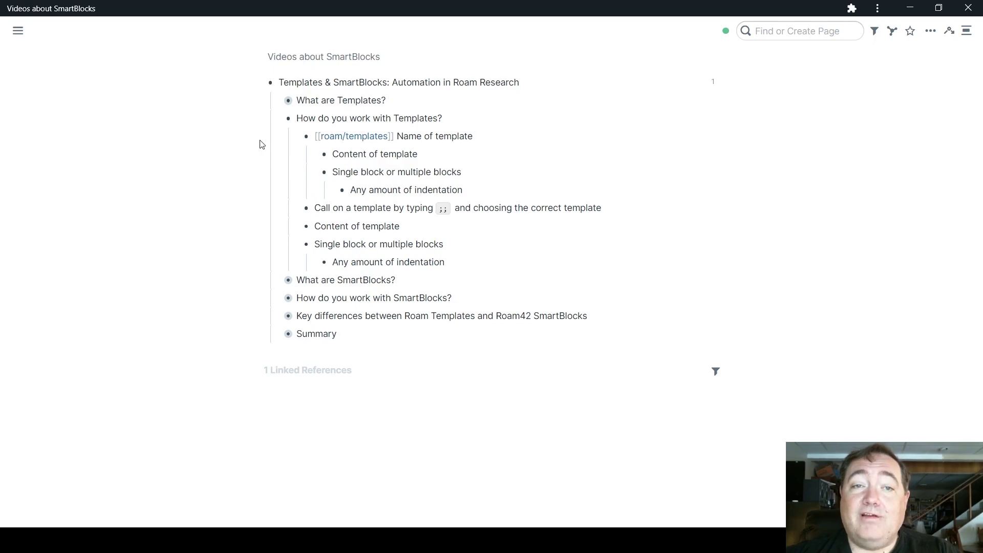
pyautogui.moveTo(281, 123)
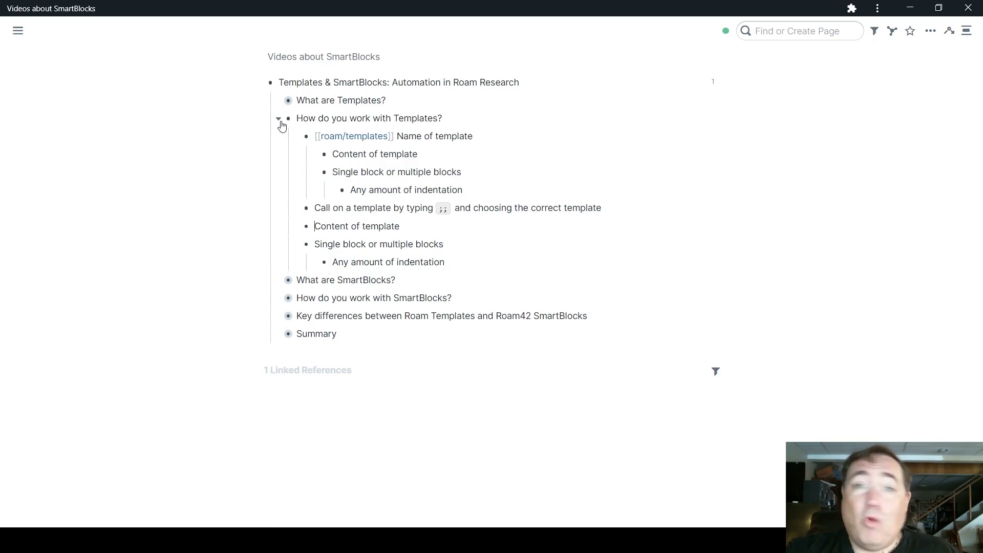
# Collapse How do you work with Templates? and expand What are SmartBlocks? to show its Roam42 notes
pyautogui.click(280, 122)
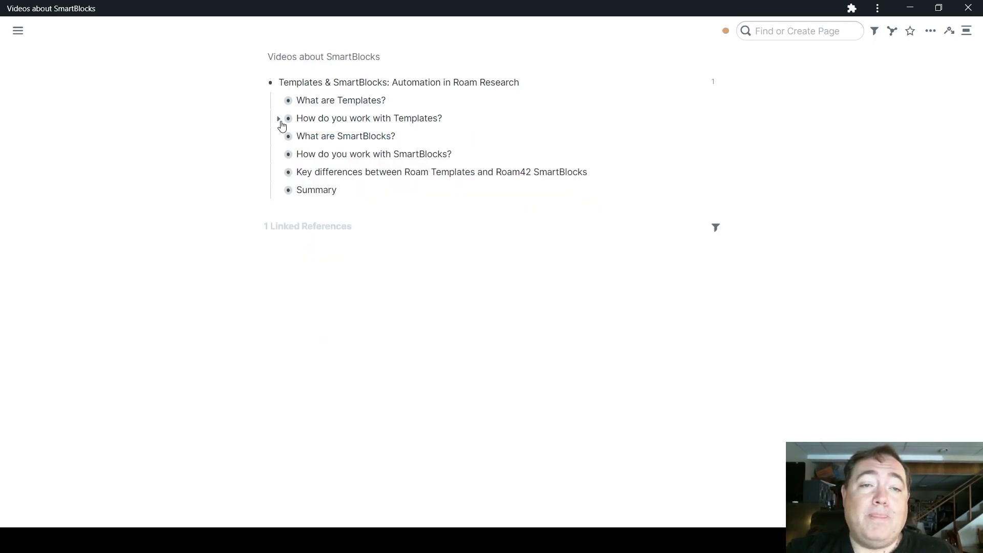
pyautogui.click(279, 136)
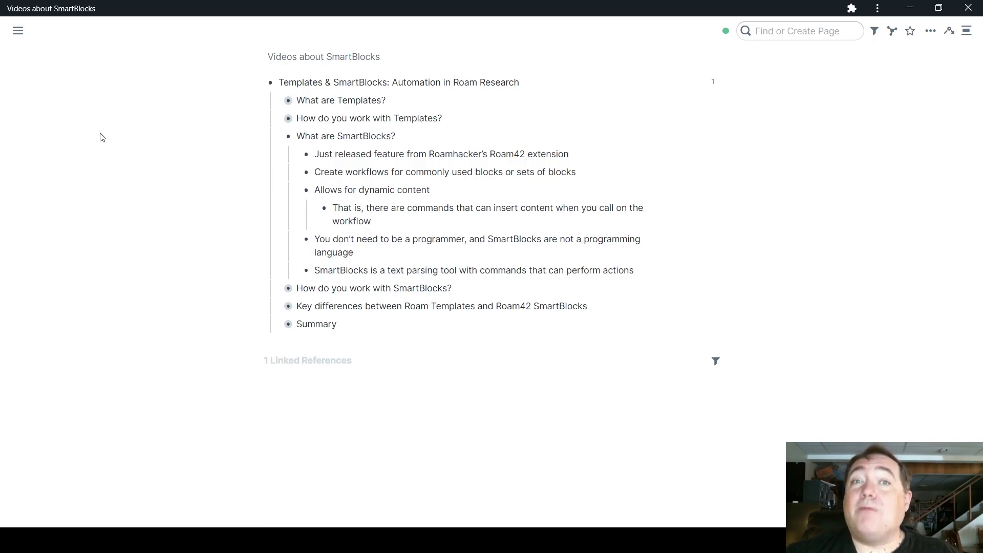
# Expand How do you work with SmartBlocks? and fold its install Roam42 note, briefly comparing the Templates section
pyautogui.click(280, 138)
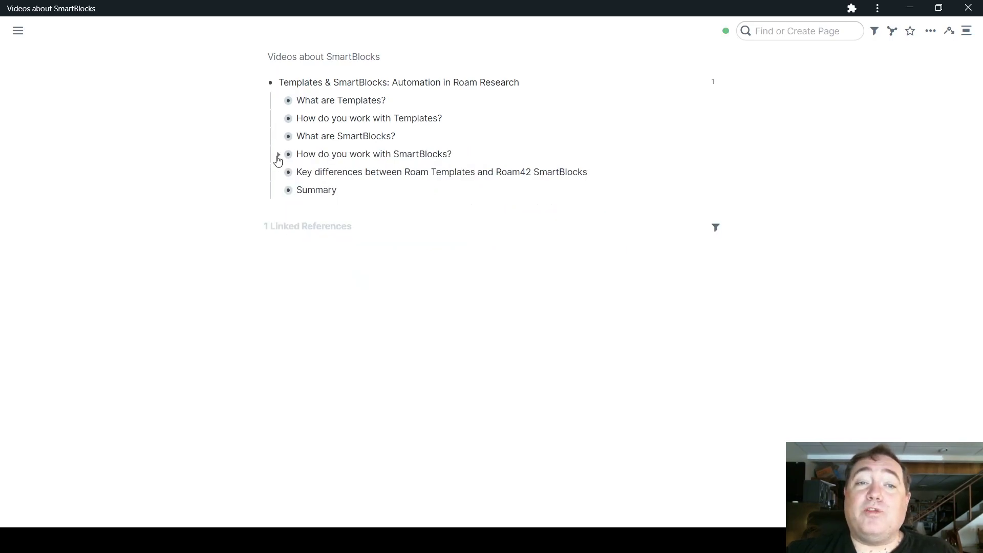
pyautogui.click(277, 156)
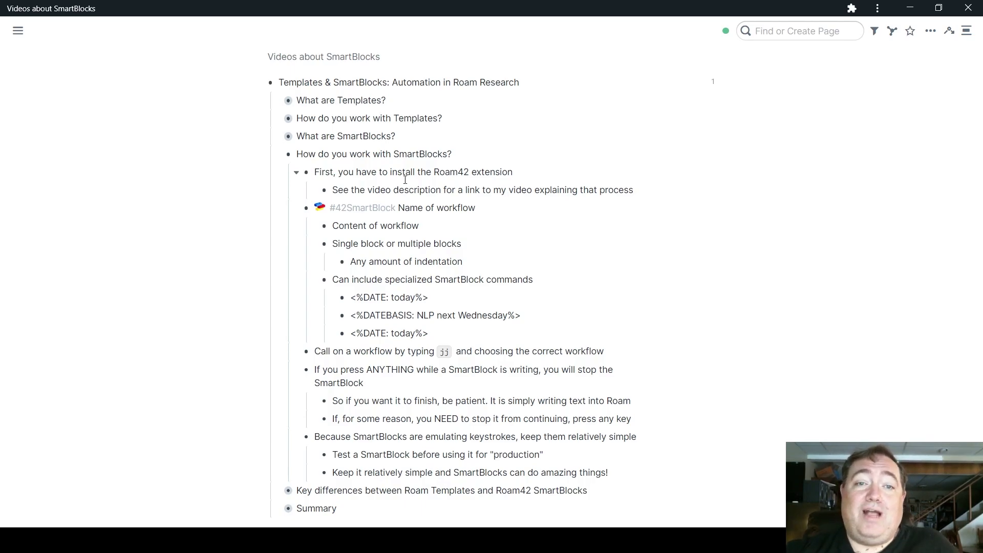
pyautogui.click(297, 173)
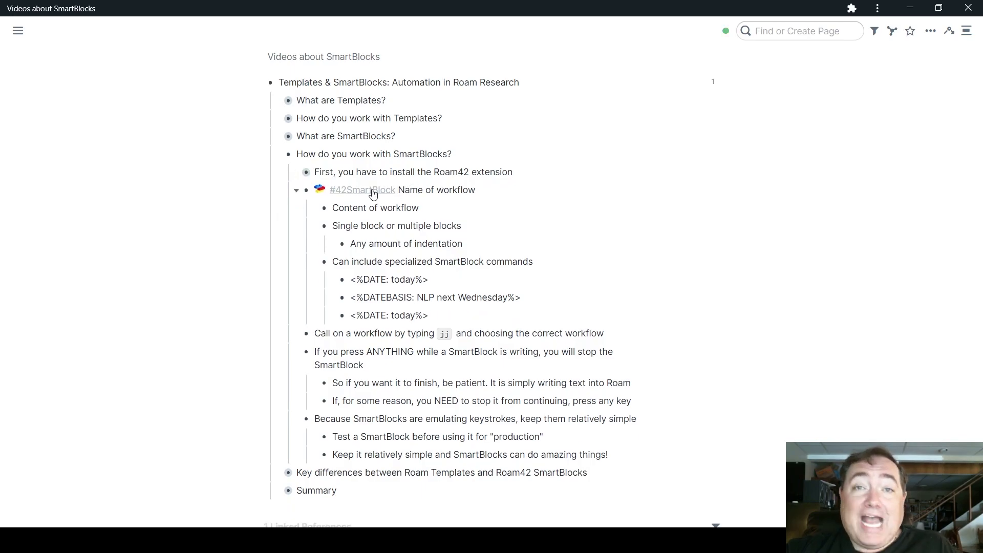
pyautogui.click(278, 120)
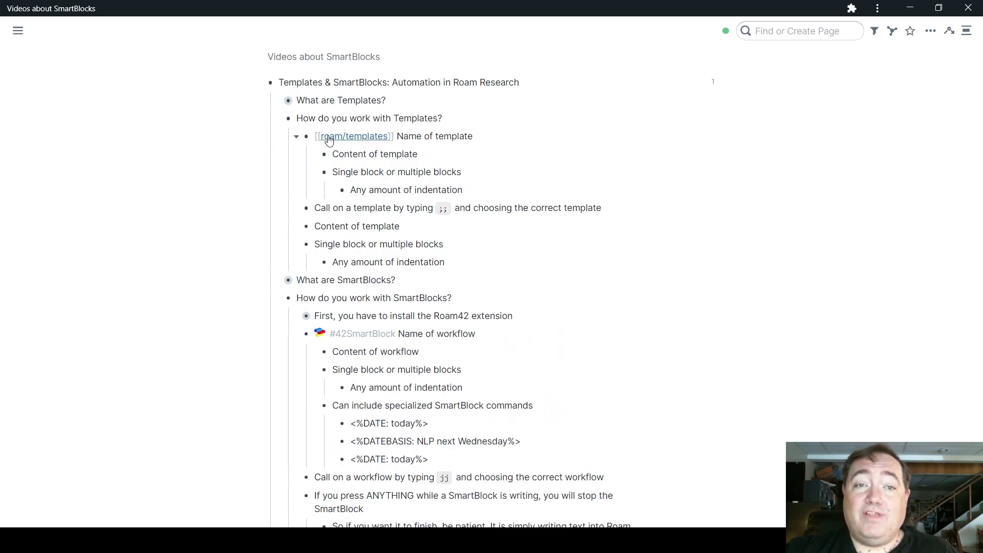
pyautogui.click(279, 120)
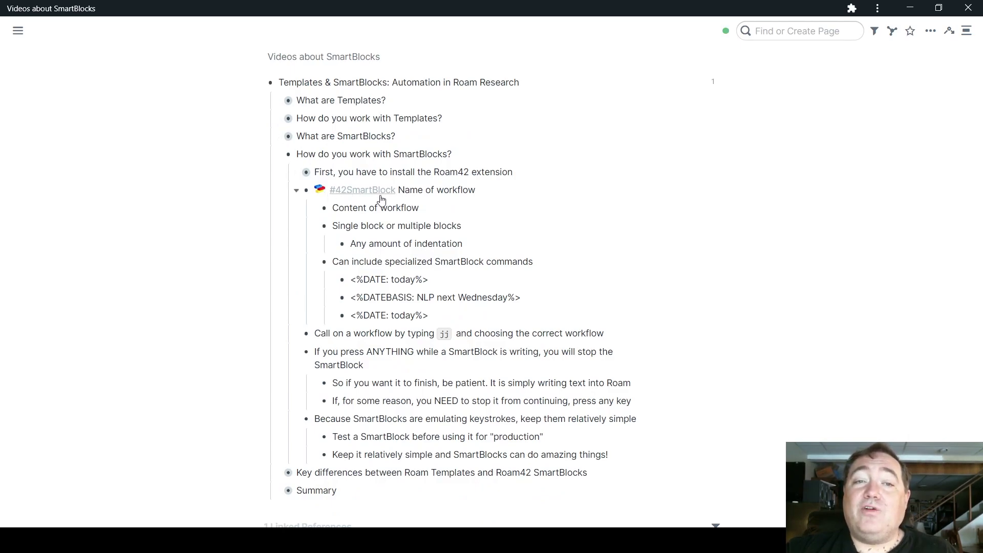
# Edit the #42SmartBlock Name of workflow block, then the Single block or multiple blocks line
pyautogui.click(491, 194)
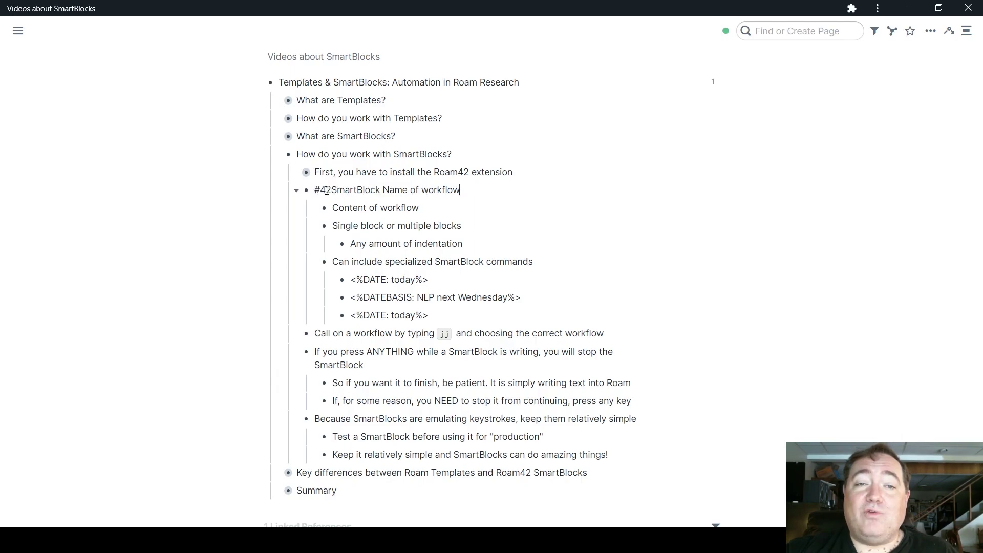
pyautogui.click(232, 196)
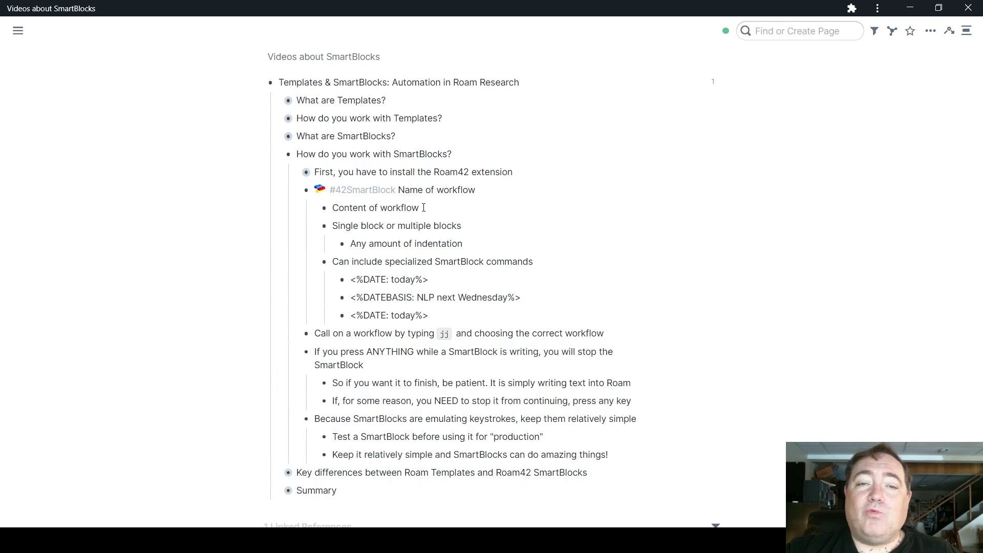
pyautogui.click(465, 229)
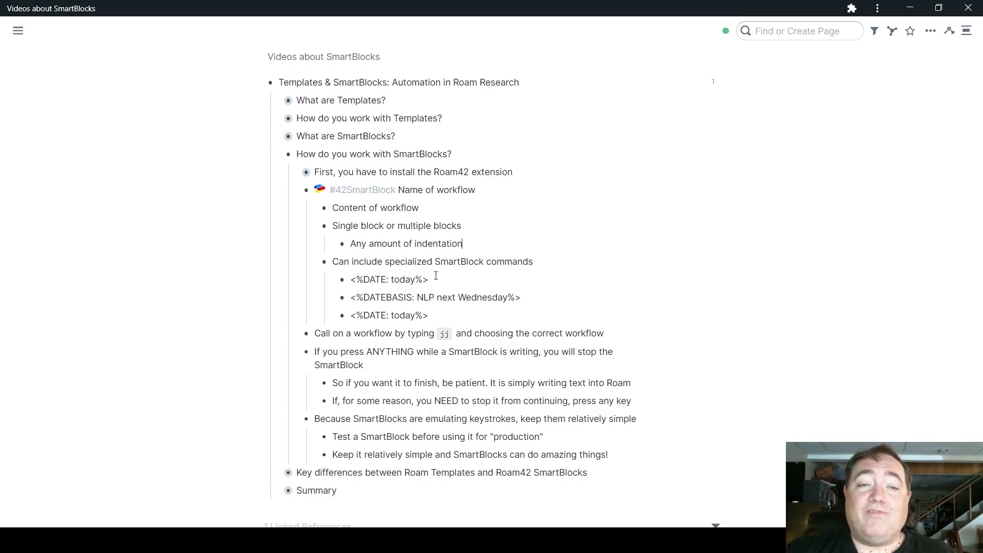
# Zoom into the Any amount of indentation block, then return to the full page with Alt+Left
pyautogui.click(342, 244)
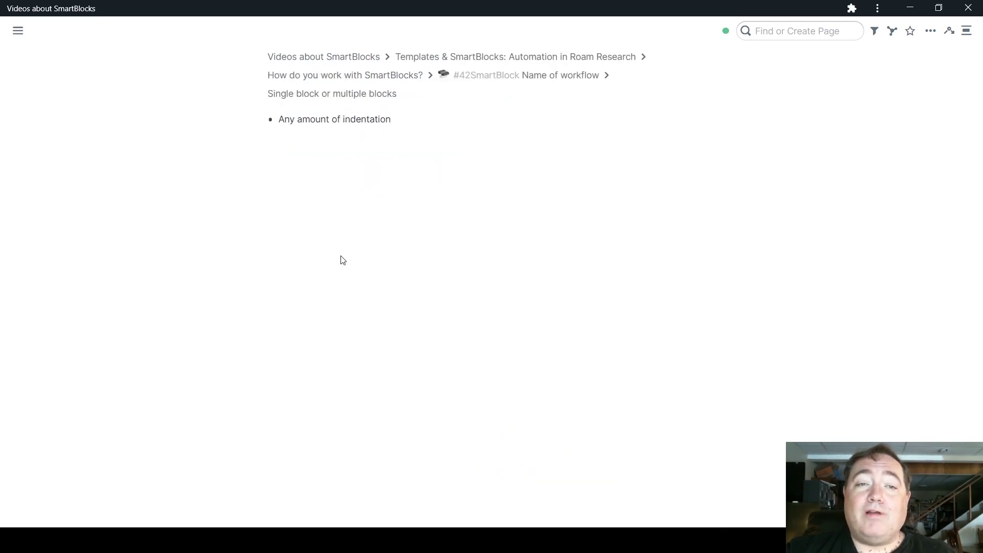
pyautogui.hotkey('alt', 'Left')
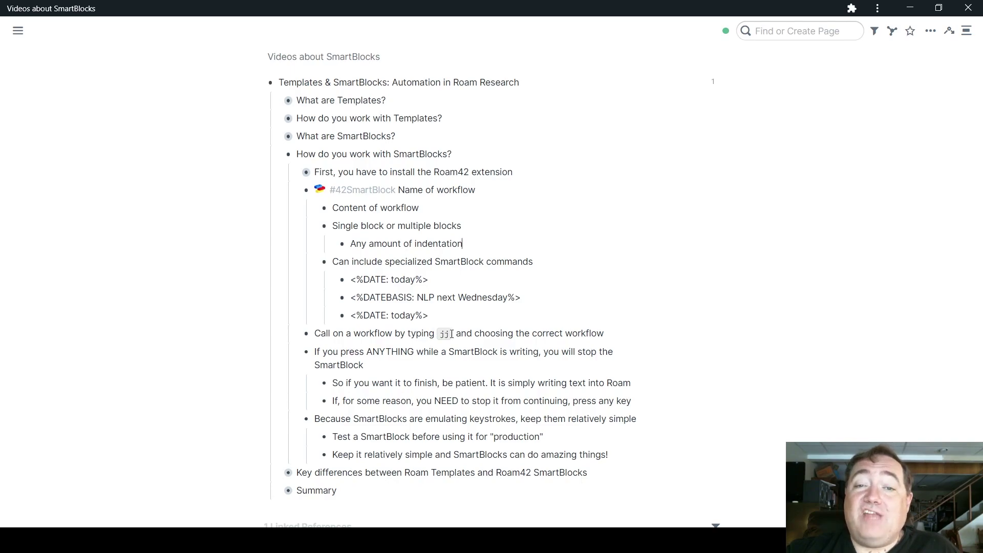
pyautogui.click(621, 328)
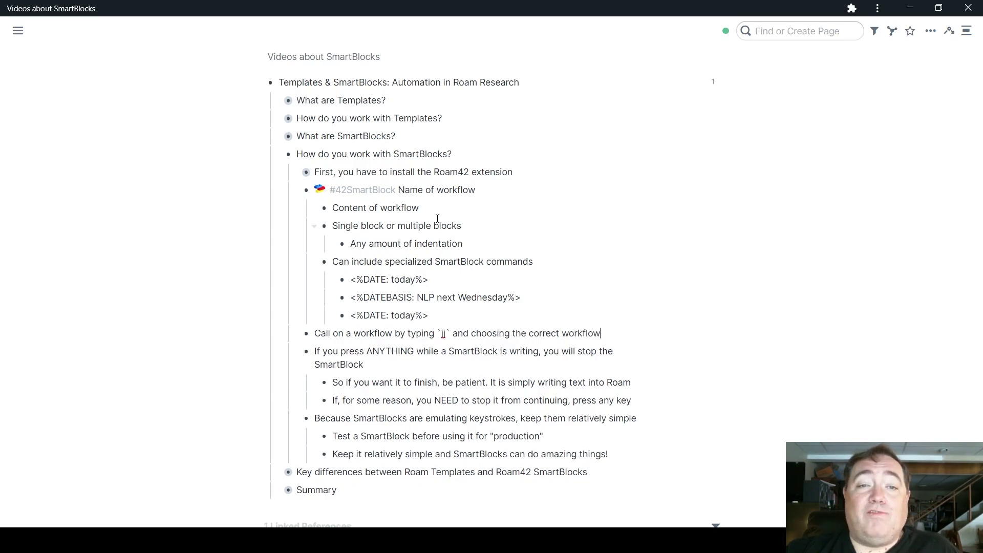
pyautogui.press('Return')
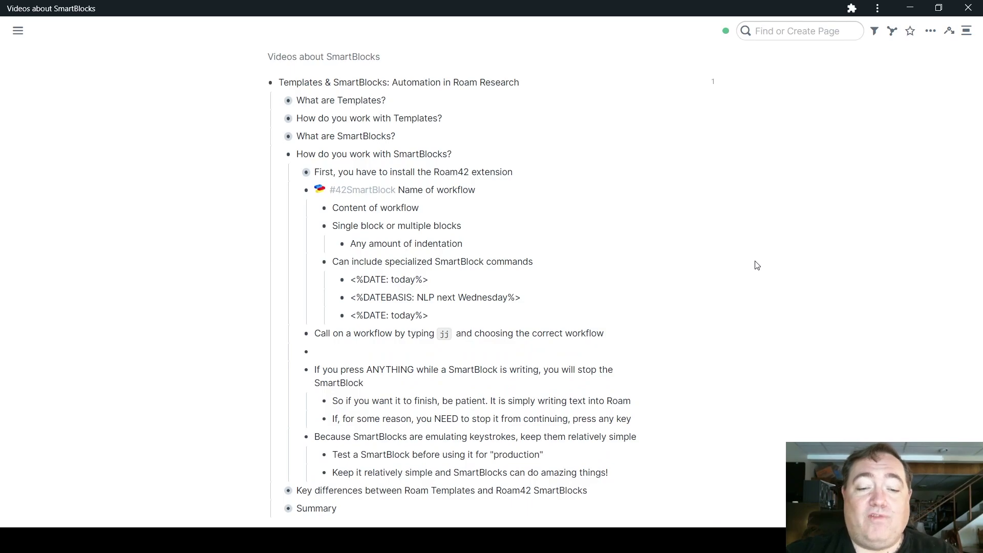
pyautogui.write('jjname')
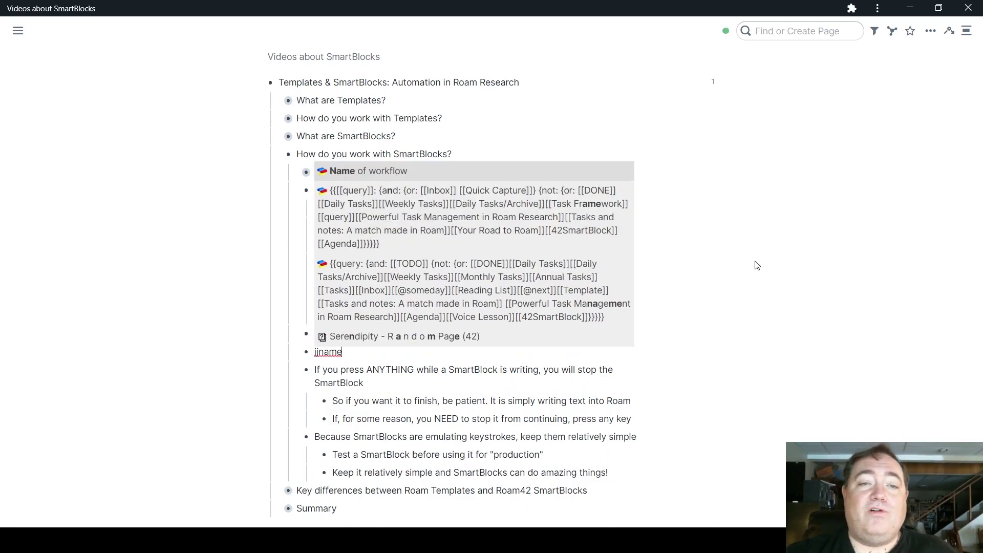
pyautogui.press('Return')
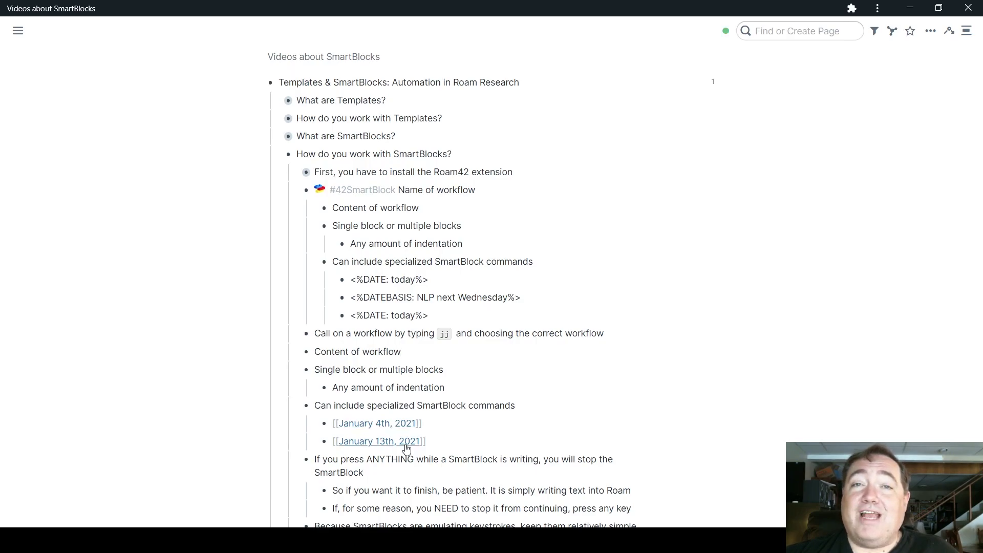
pyautogui.click(432, 441)
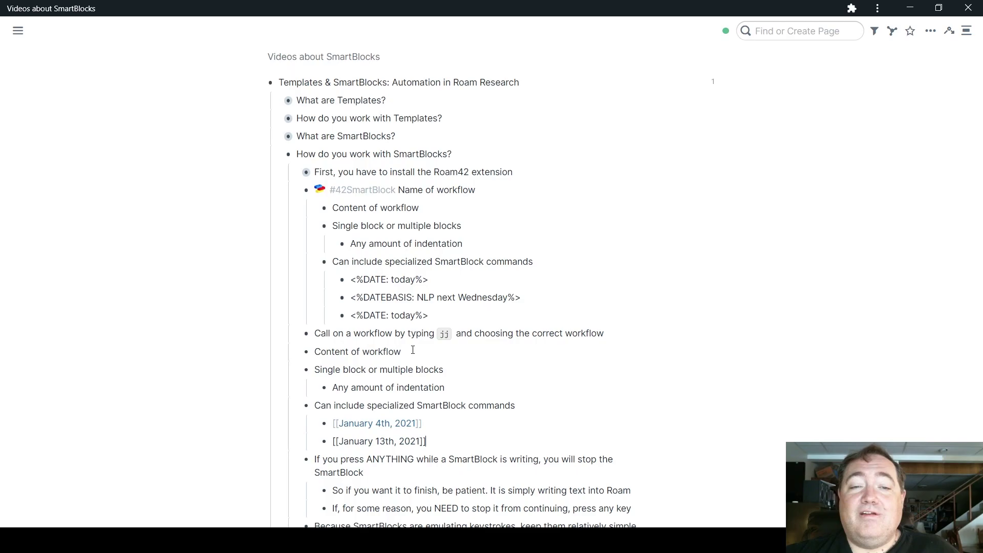
pyautogui.keyDown('shift'); pyautogui.click(414, 350); pyautogui.keyUp('shift')
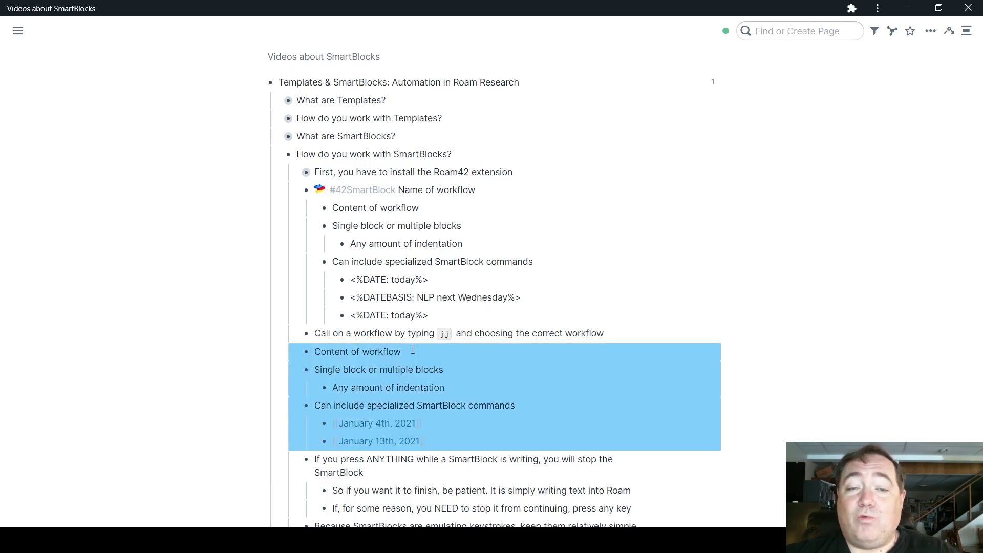
pyautogui.press('BackSpace')
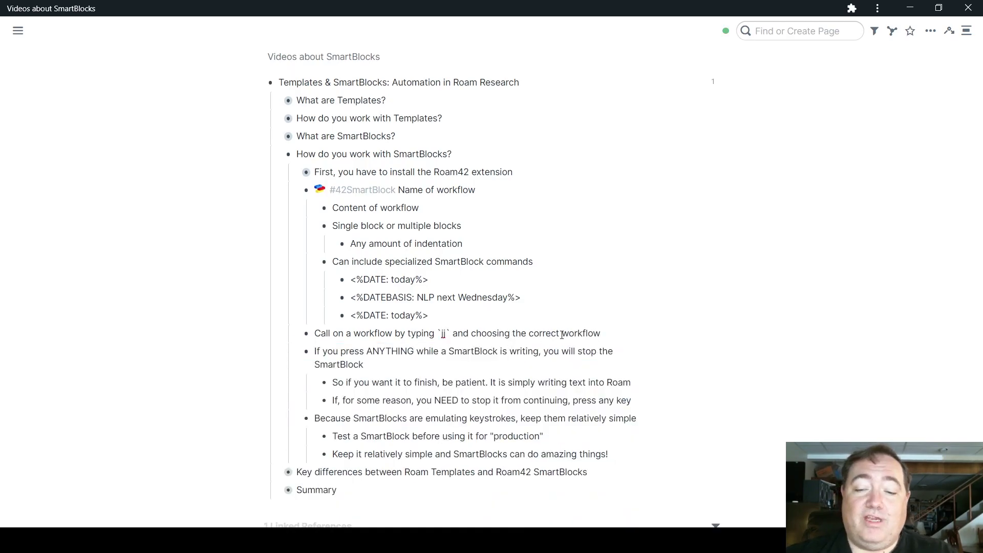
pyautogui.press('Return')
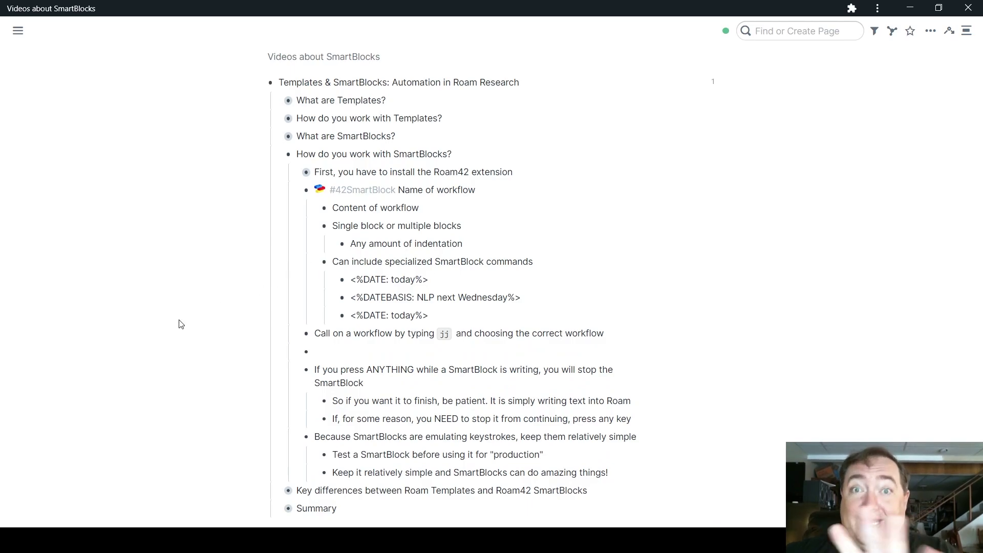
pyautogui.write('jj')
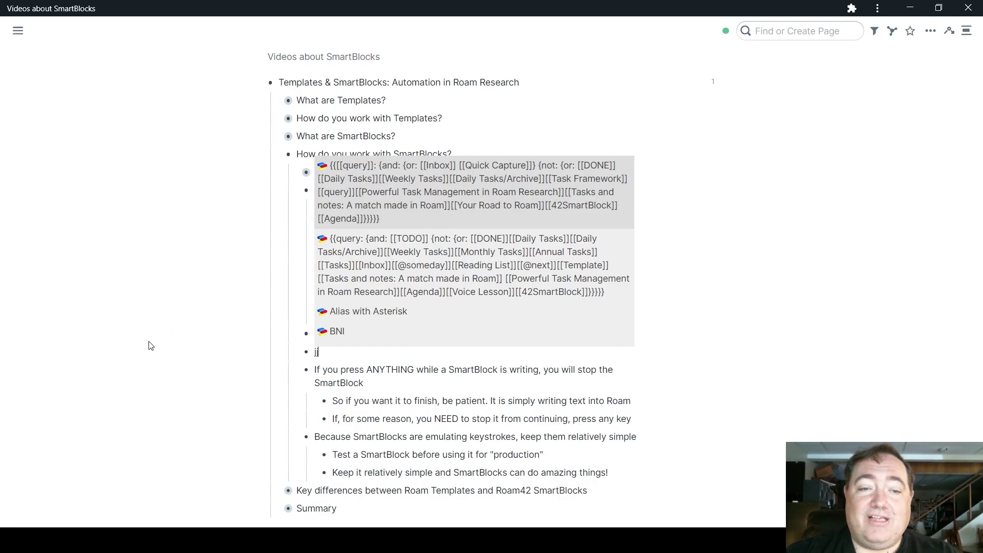
pyautogui.write('nam')
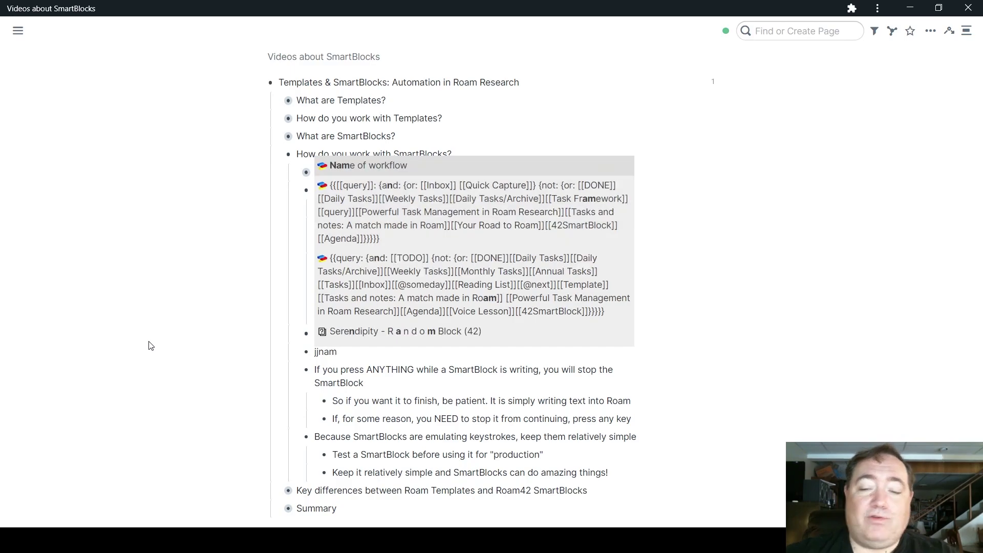
pyautogui.press('Return')
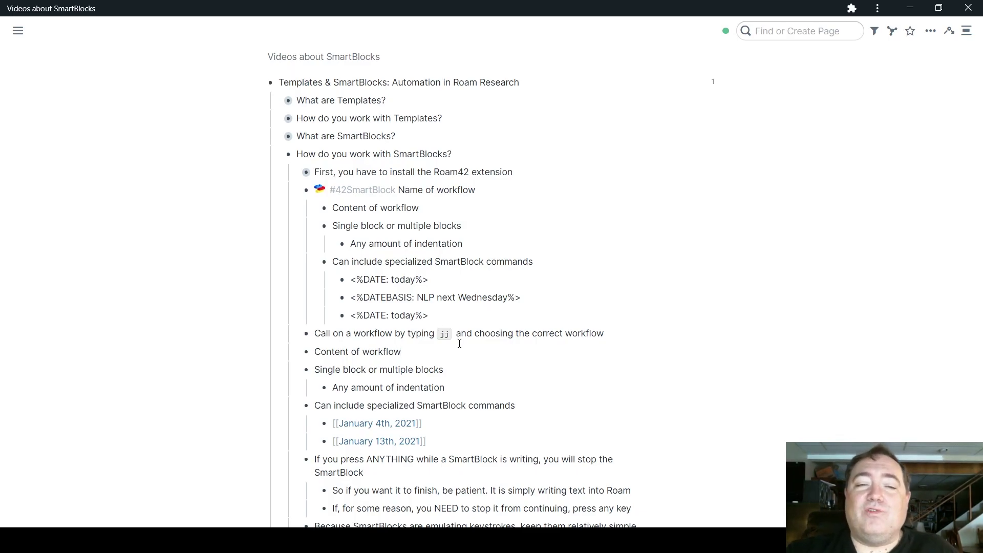
pyautogui.keyDown('shift'); pyautogui.click(443, 437); pyautogui.keyUp('shift')
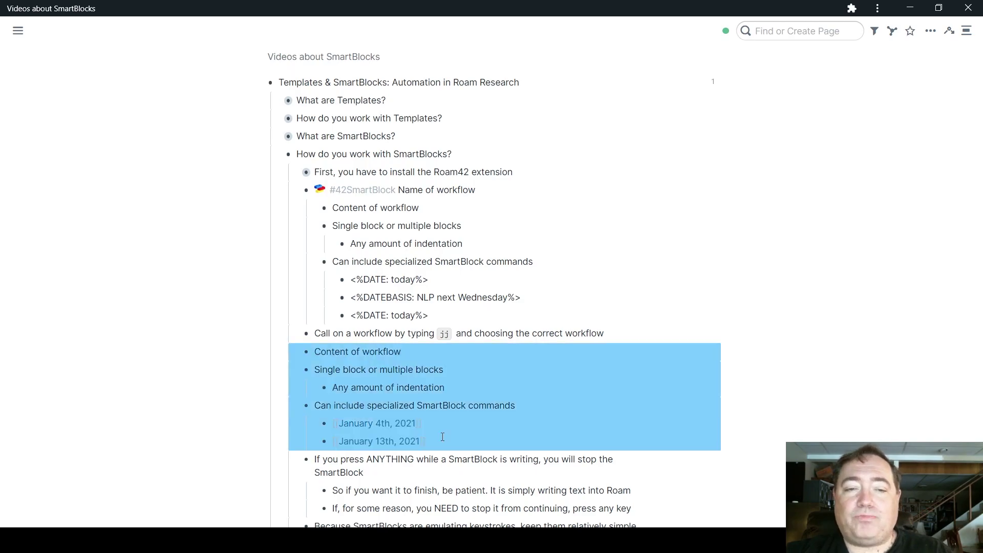
pyautogui.press('BackSpace')
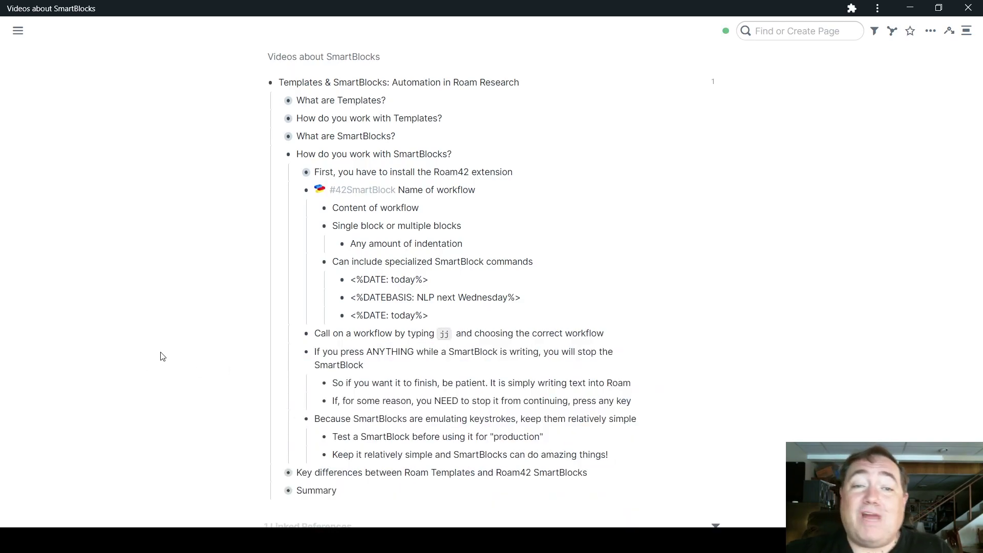
pyautogui.click(397, 368)
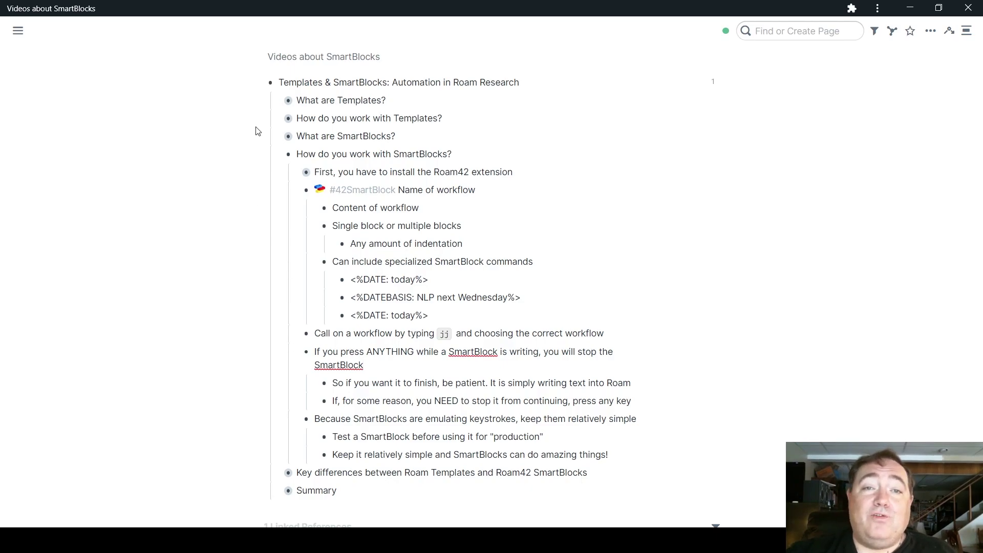
# Collapse How do you work with SmartBlocks? and expand Key differences between Roam Templates and Roam42 SmartBlocks
pyautogui.click(278, 154)
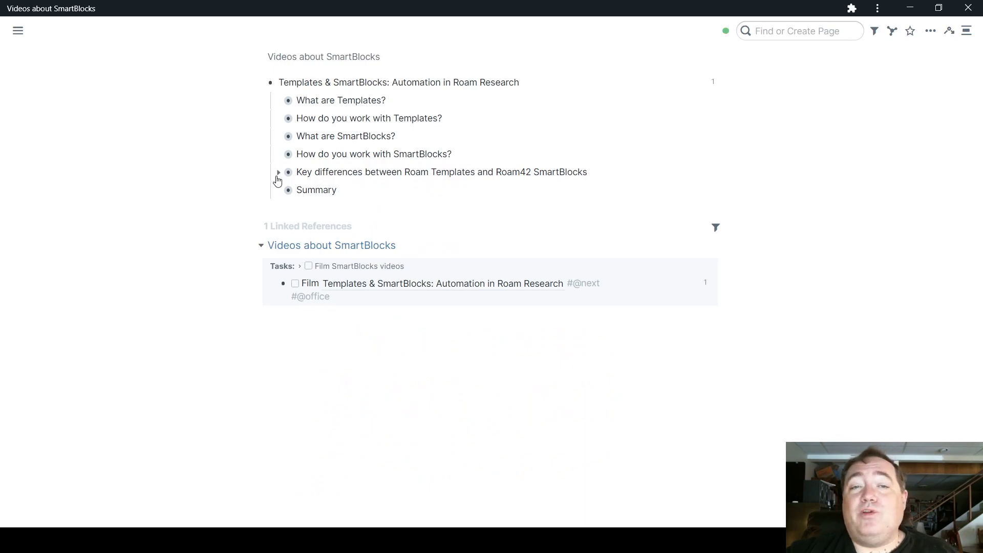
pyautogui.click(278, 173)
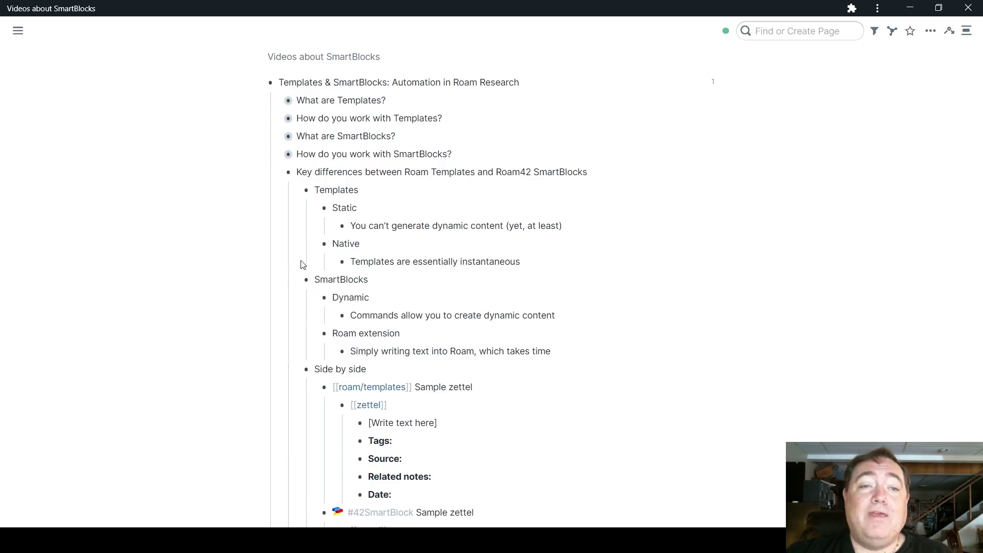
# Collapse the Templates and SmartBlocks sub-lists, and open both sample zettels side by side
pyautogui.click(297, 192)
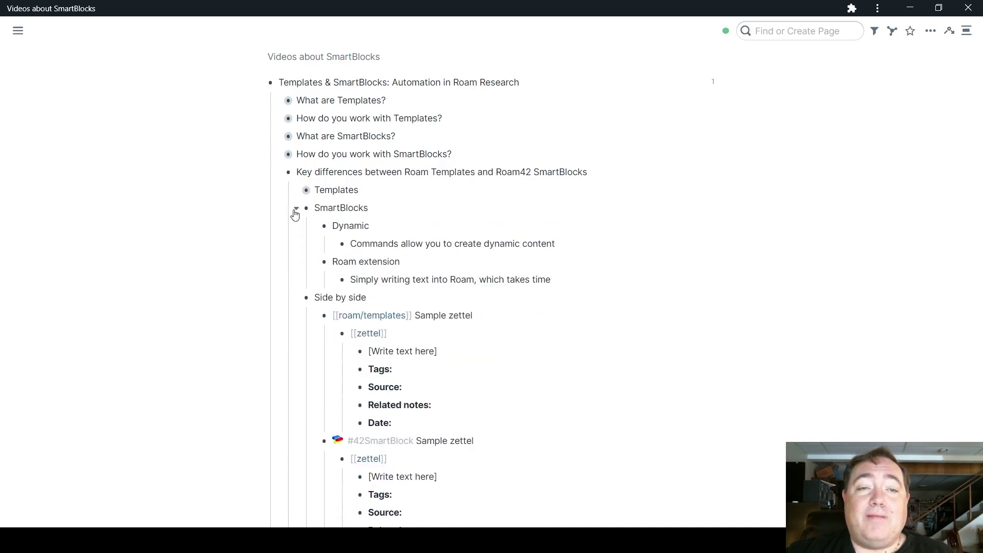
pyautogui.click(297, 208)
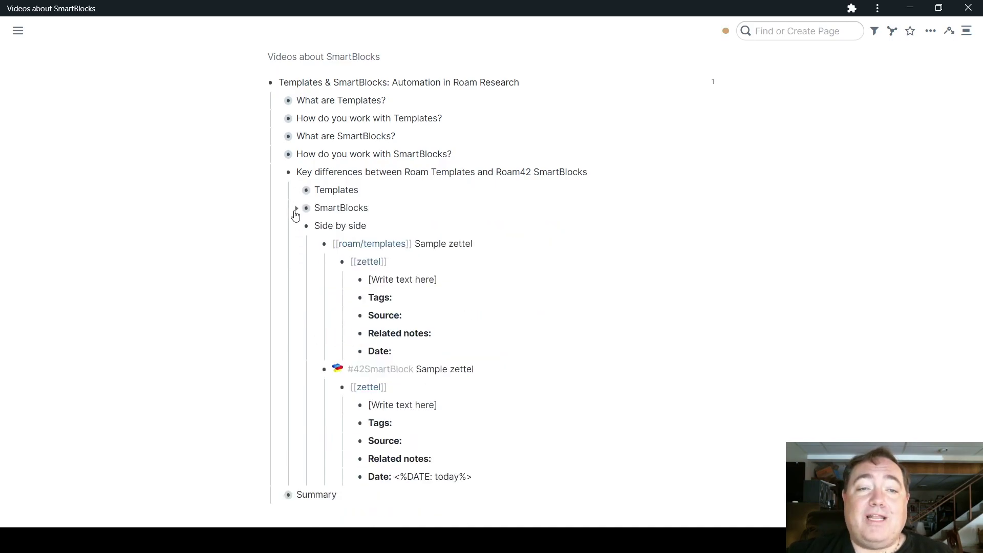
pyautogui.rightClick(325, 245)
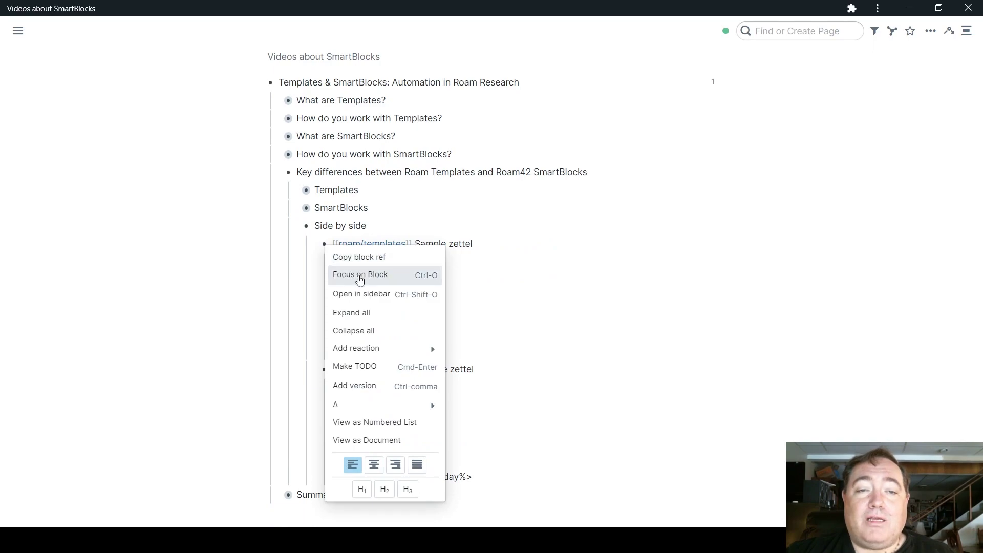
pyautogui.press('Escape')
pyautogui.rightClick(325, 369)
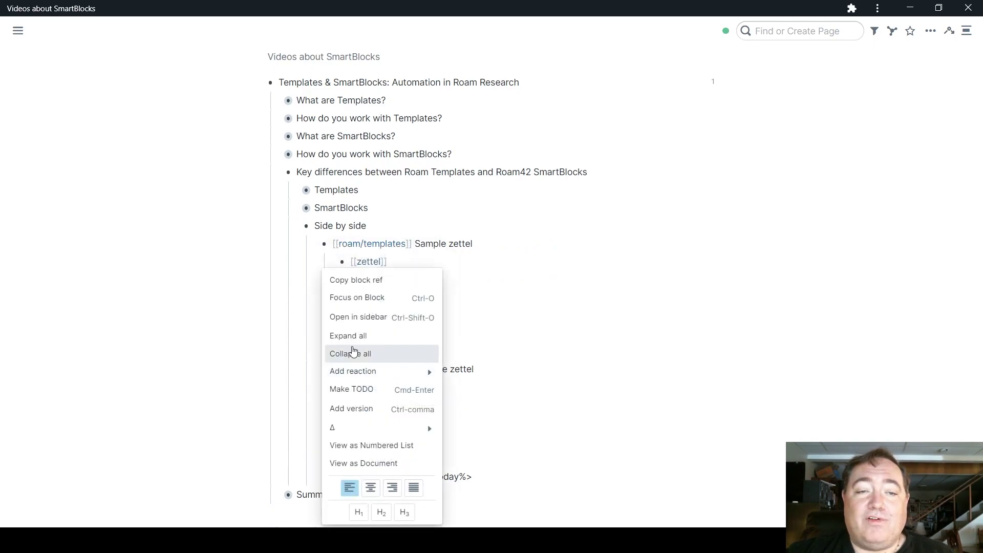
pyautogui.click(355, 317)
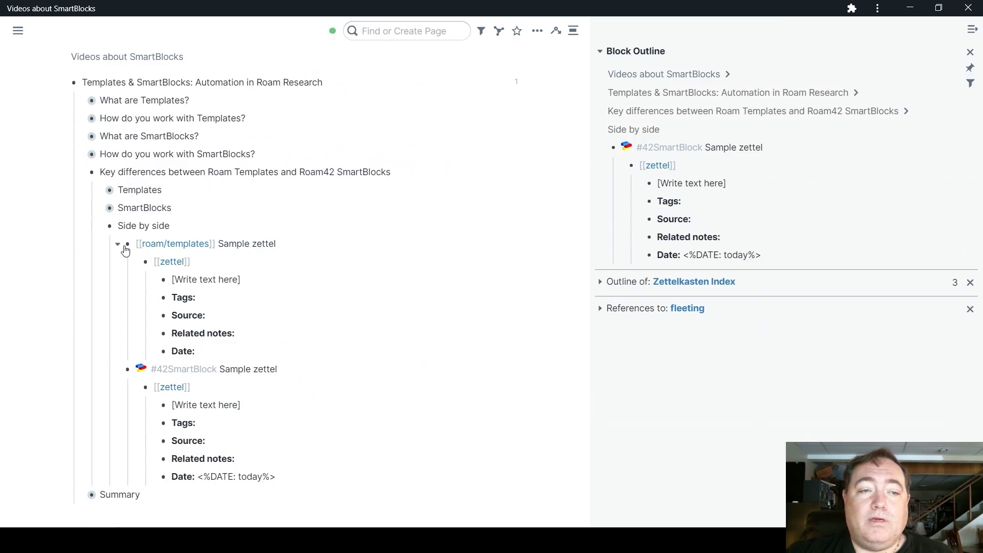
pyautogui.rightClick(126, 246)
pyautogui.click(171, 275)
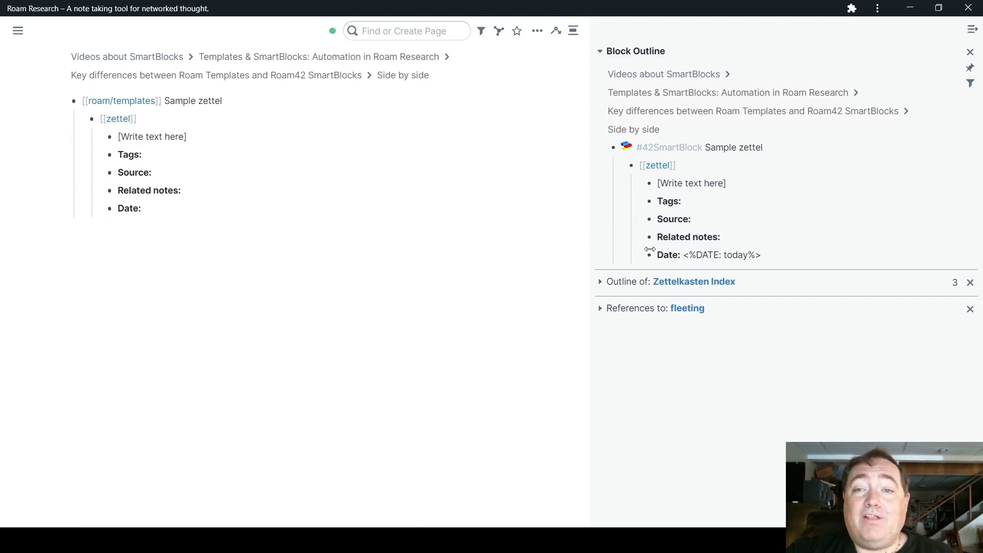
# Reveal the raw date command and Source attribute, then zoom out to the Key differences block
pyautogui.moveTo(734, 181); pyautogui.dragTo(797, 252)
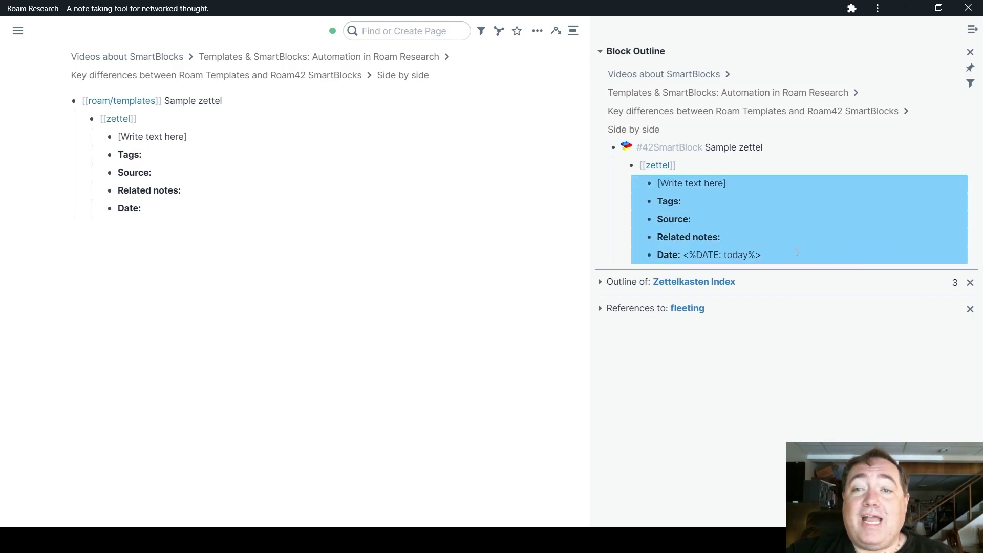
pyautogui.click(777, 258)
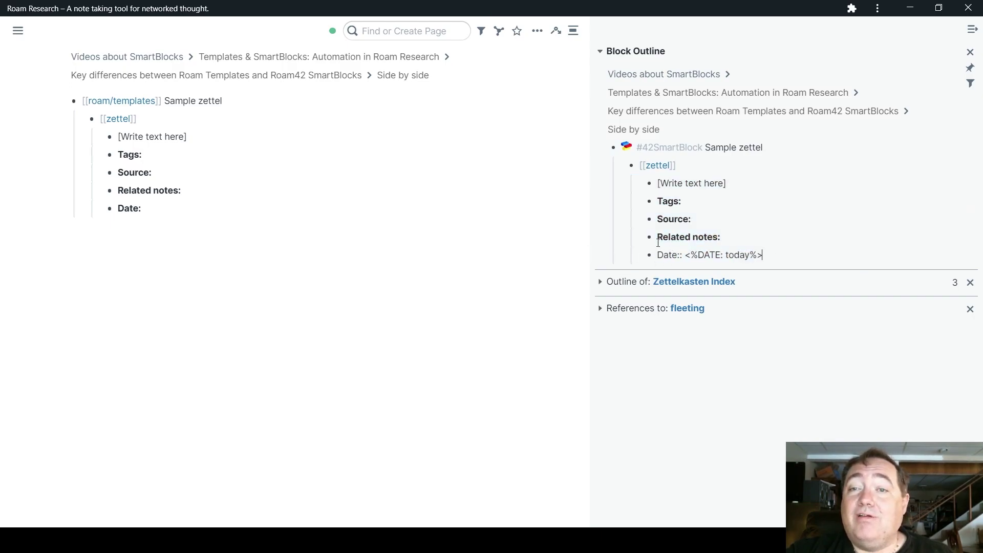
pyautogui.click(392, 180)
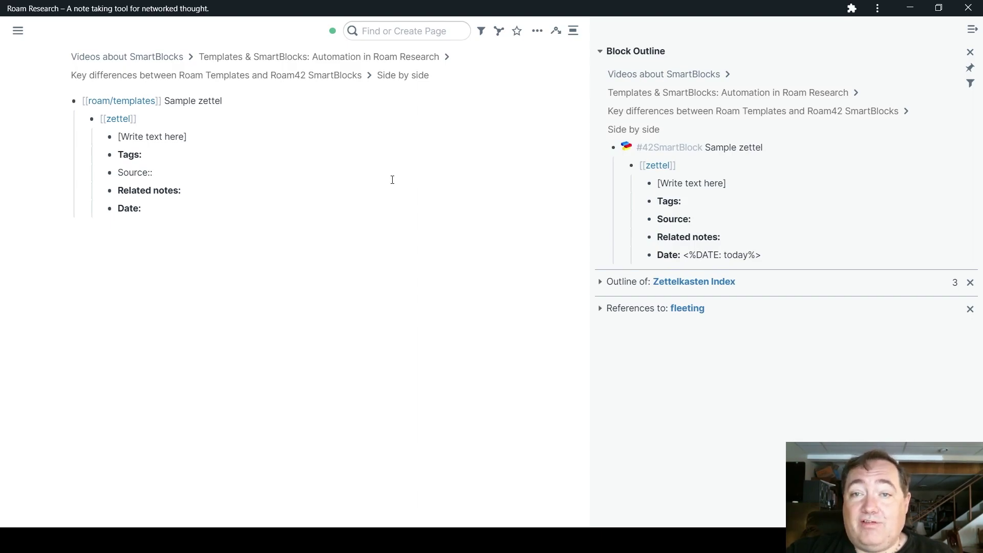
pyautogui.rightClick(73, 101)
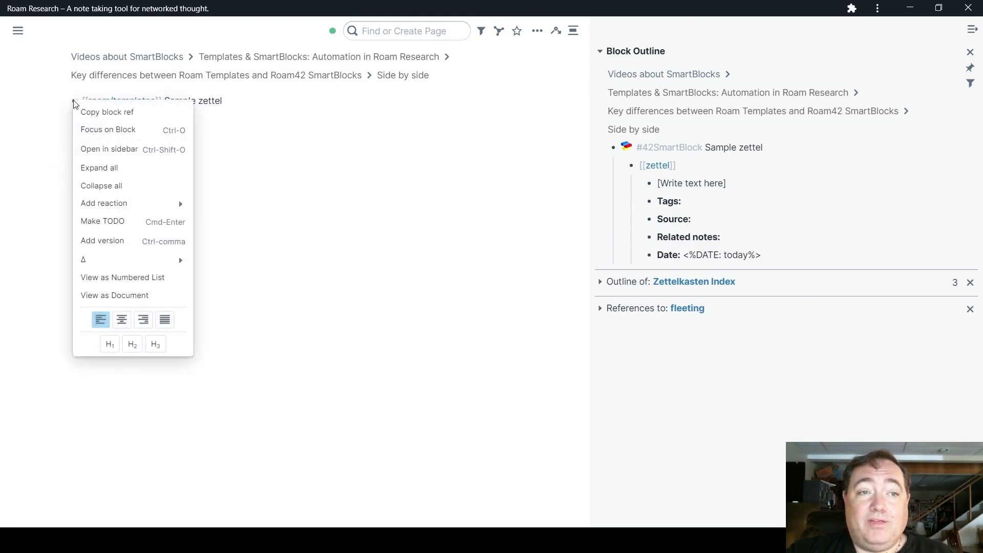
pyautogui.click(109, 149)
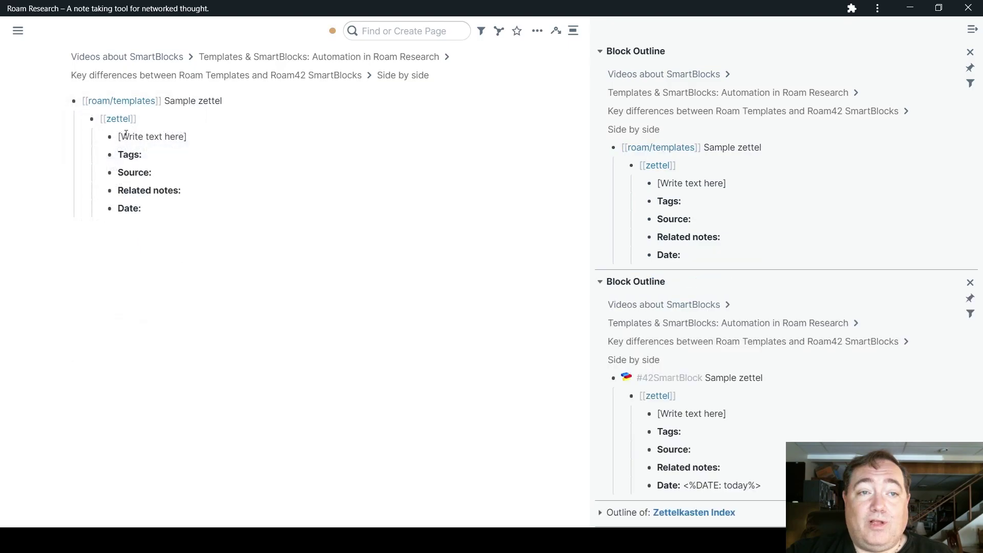
pyautogui.click(333, 76)
# Add an outdented block after the SmartBlock's Date line and insert the Sample zettel template with ;;
pyautogui.click(308, 392)
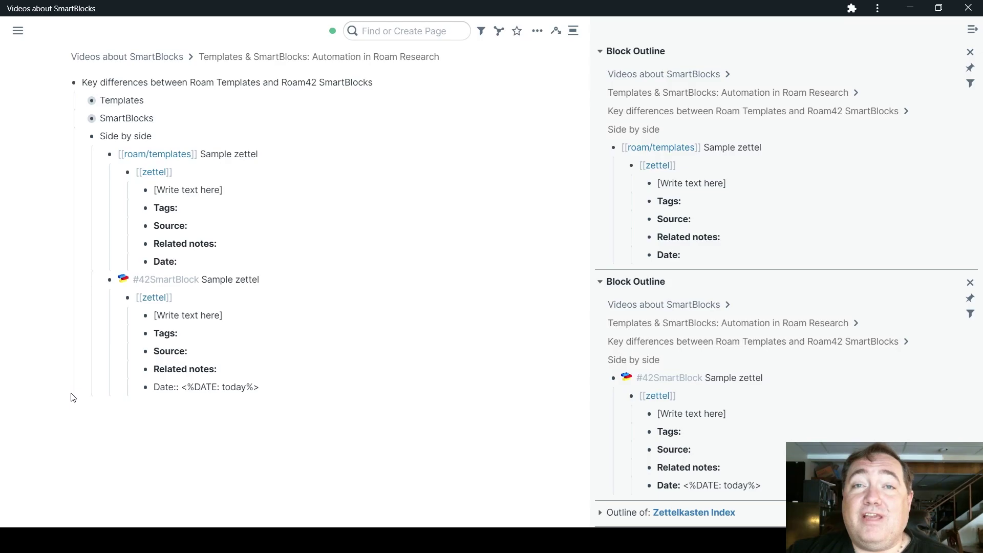
pyautogui.press('Return')
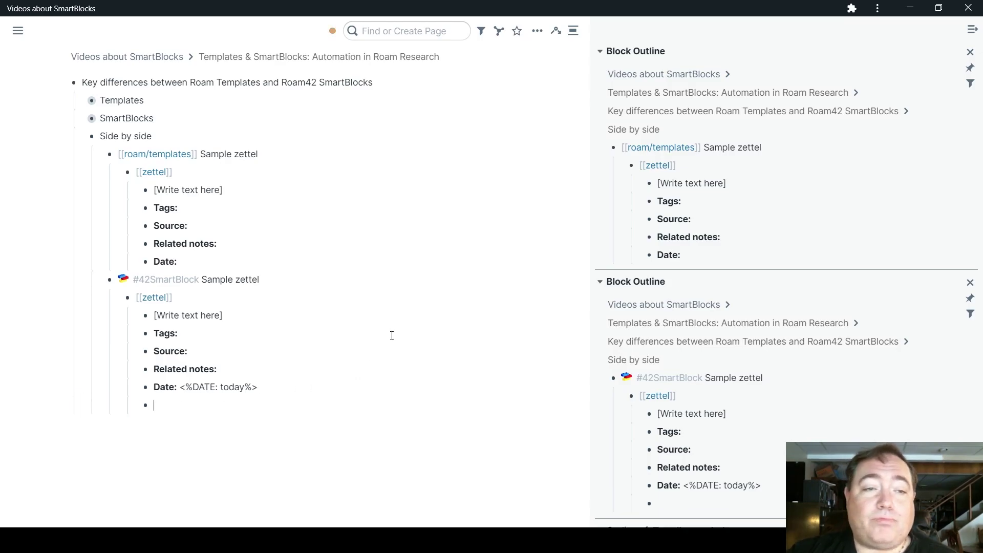
pyautogui.hotkey('shift', 'Tab')
pyautogui.hotkey('shift', 'Tab')
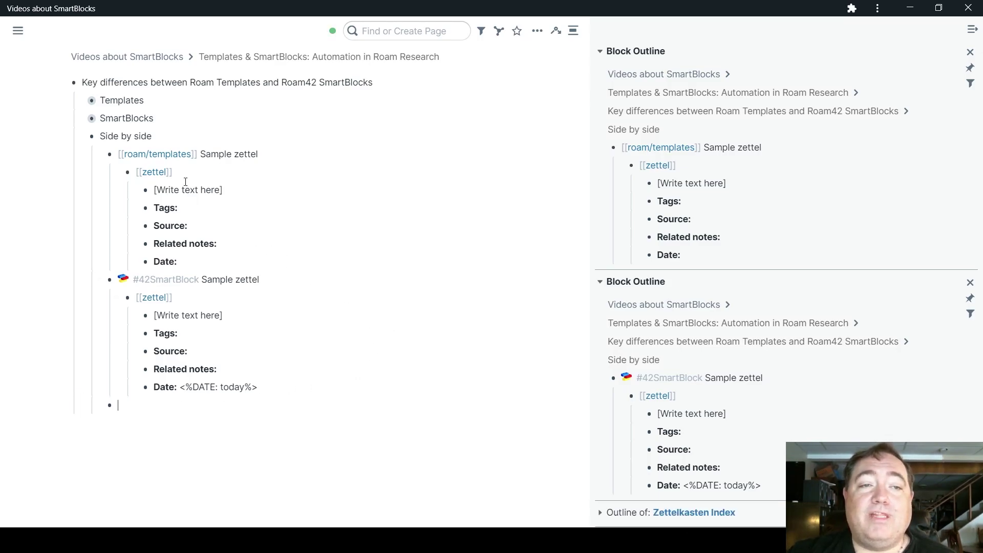
pyautogui.write(';;')
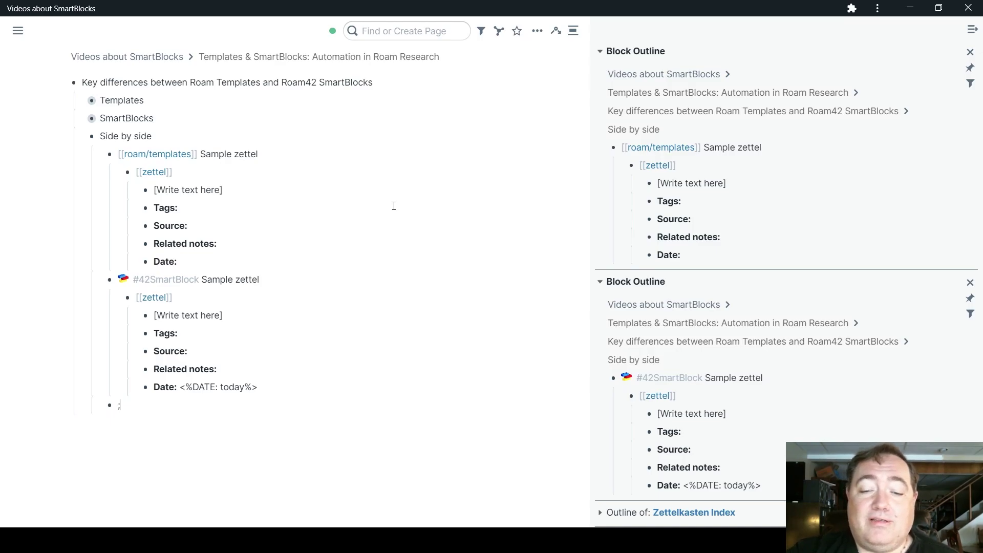
pyautogui.press('Down')
pyautogui.press('Down')
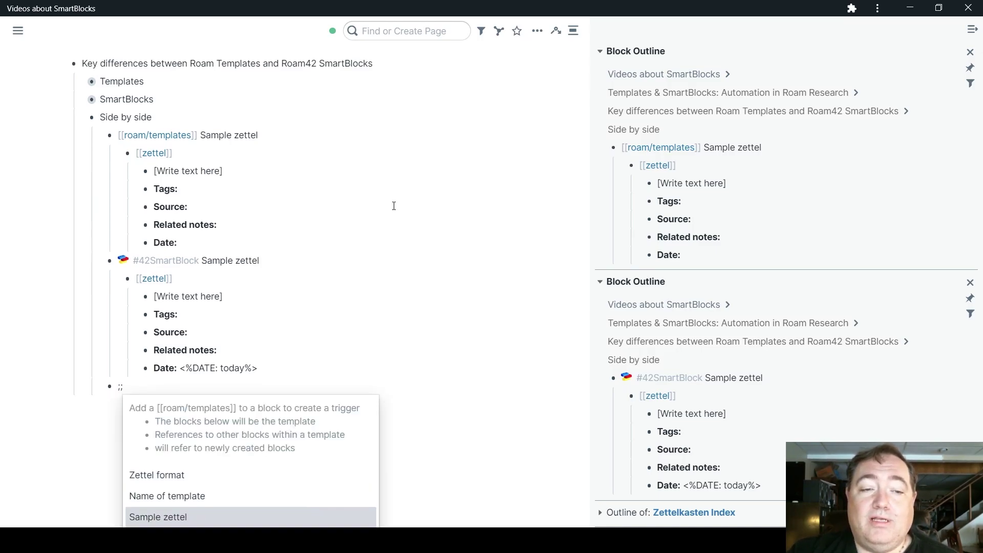
pyautogui.press('Return')
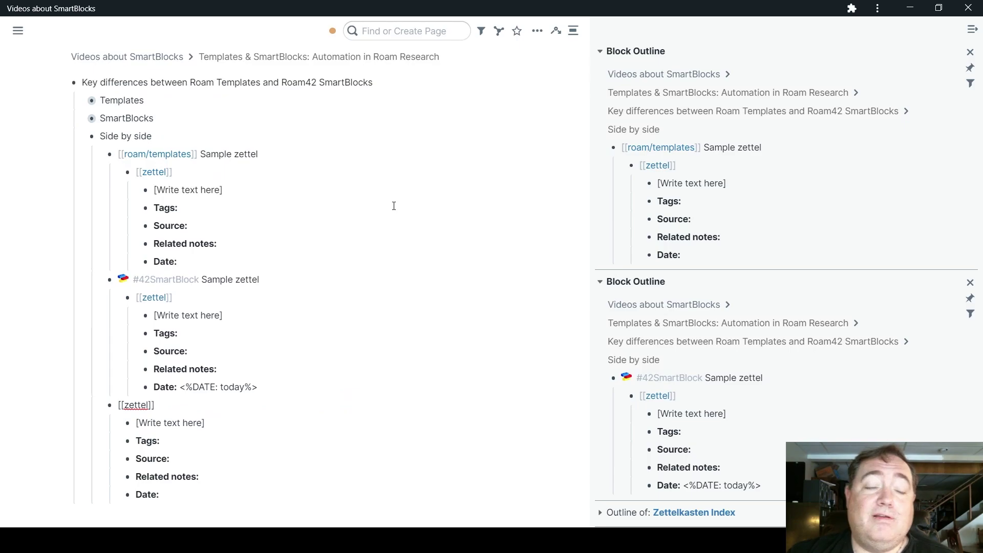
pyautogui.click(51, 387)
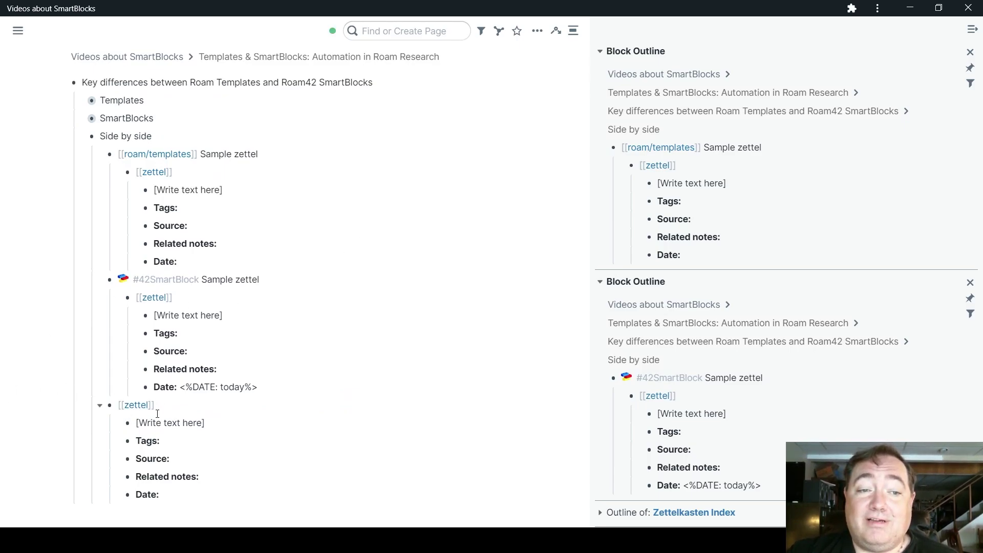
# Fill the copy's Date with /today (January 4th, 2021), then select and delete the copy
pyautogui.click(172, 499)
pyautogui.write('/t')
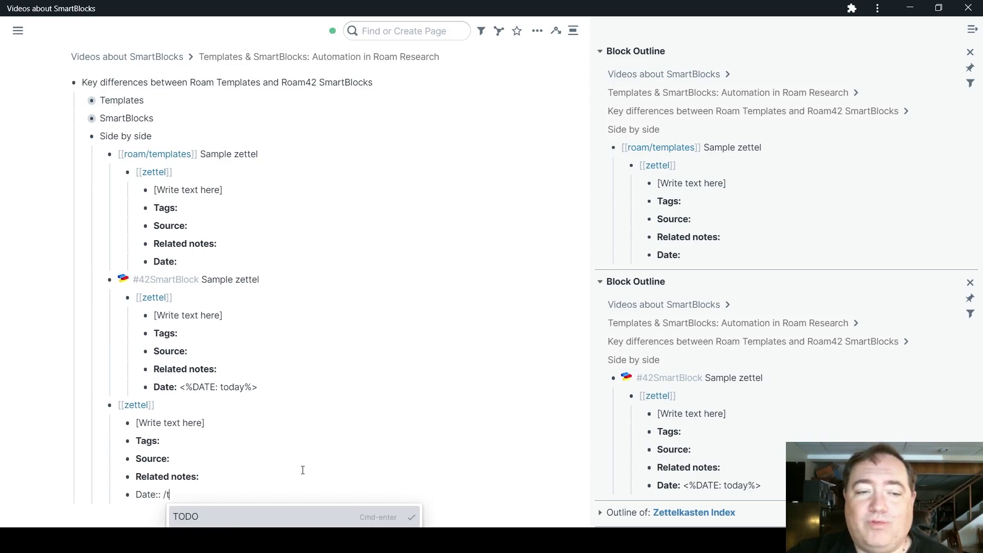
pyautogui.write('oday')
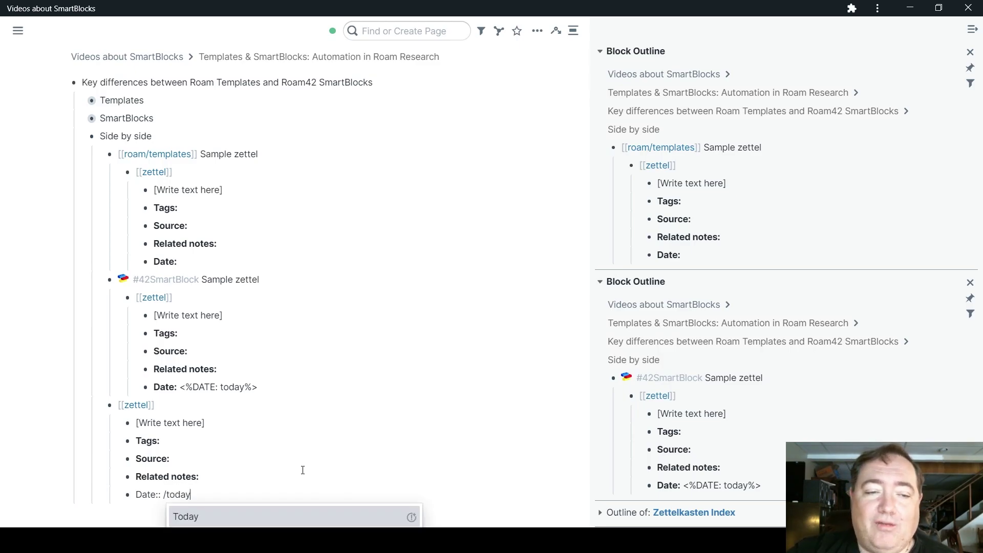
pyautogui.press('Return')
pyautogui.press('Escape')
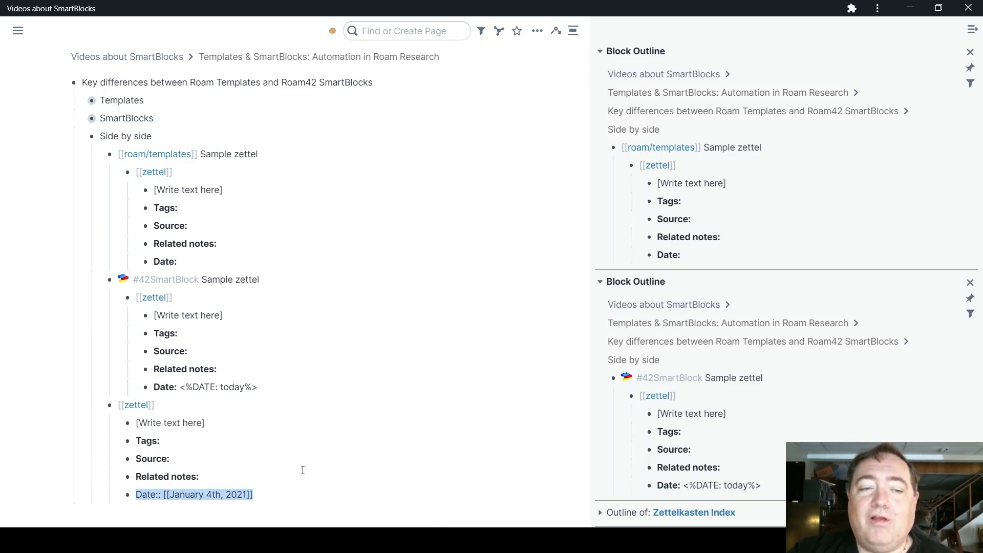
pyautogui.hotkey('shift', 'Up')
pyautogui.hotkey('shift', 'Up')
pyautogui.hotkey('shift', 'Up')
pyautogui.hotkey('shift', 'Up')
pyautogui.hotkey('shift', 'Up')
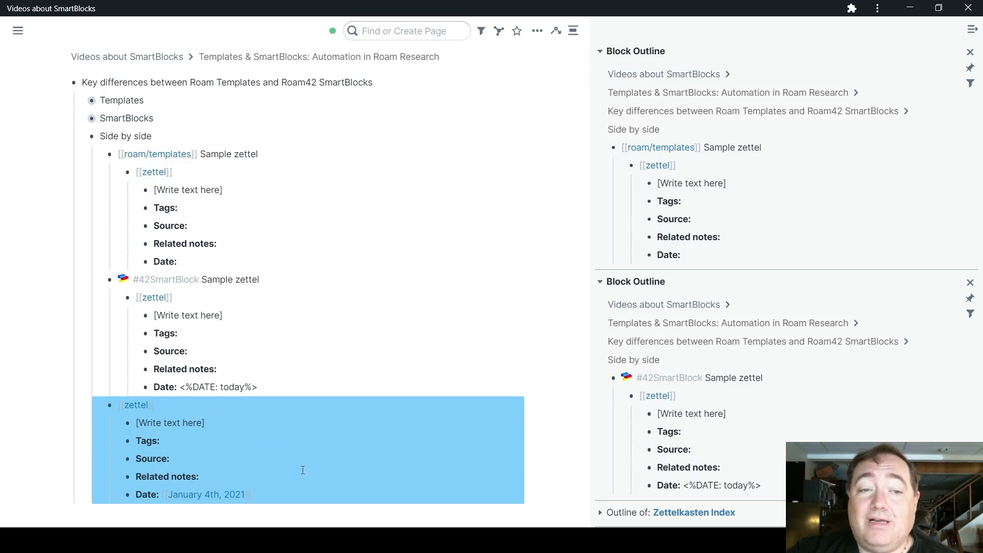
pyautogui.press('BackSpace')
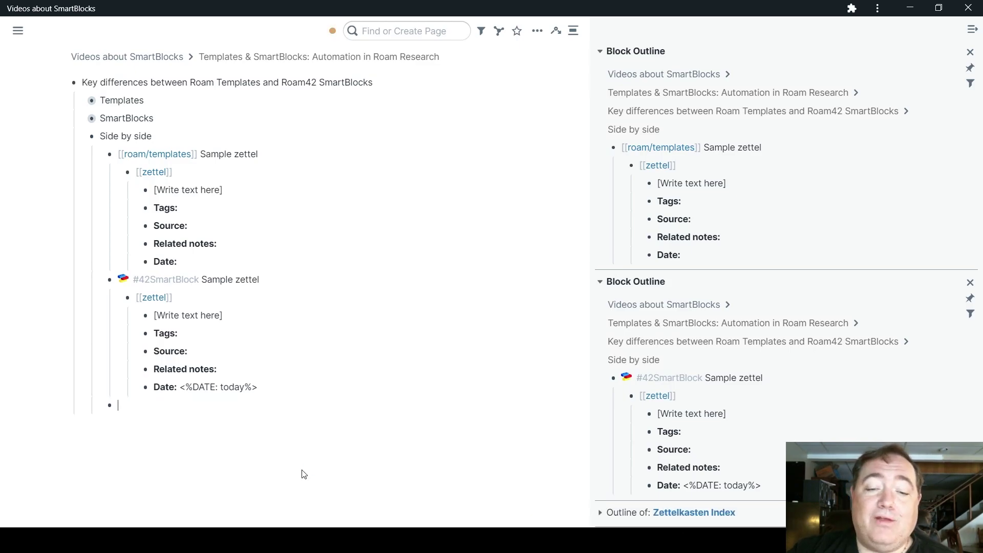
# Run the Sample zettel SmartBlock in the empty block via jj, searching 'sam'
pyautogui.write('jj')
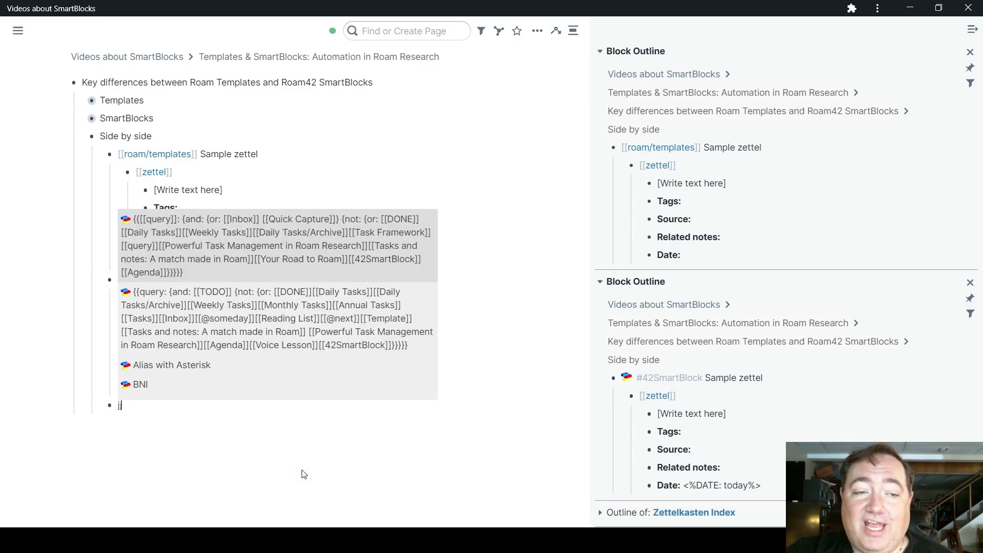
pyautogui.press('Escape')
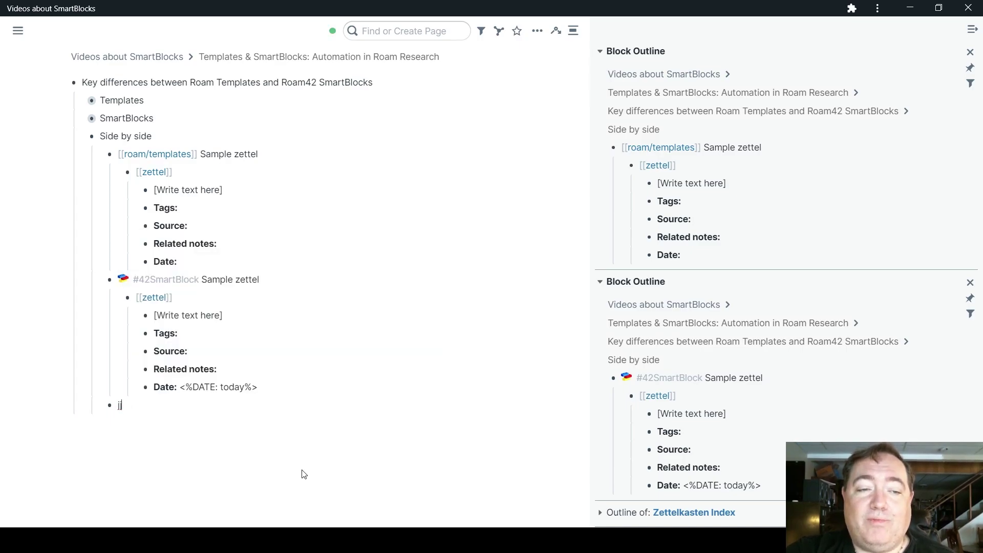
pyautogui.write('sma')
pyautogui.press('BackSpace')
pyautogui.press('BackSpace')
pyautogui.write('am')
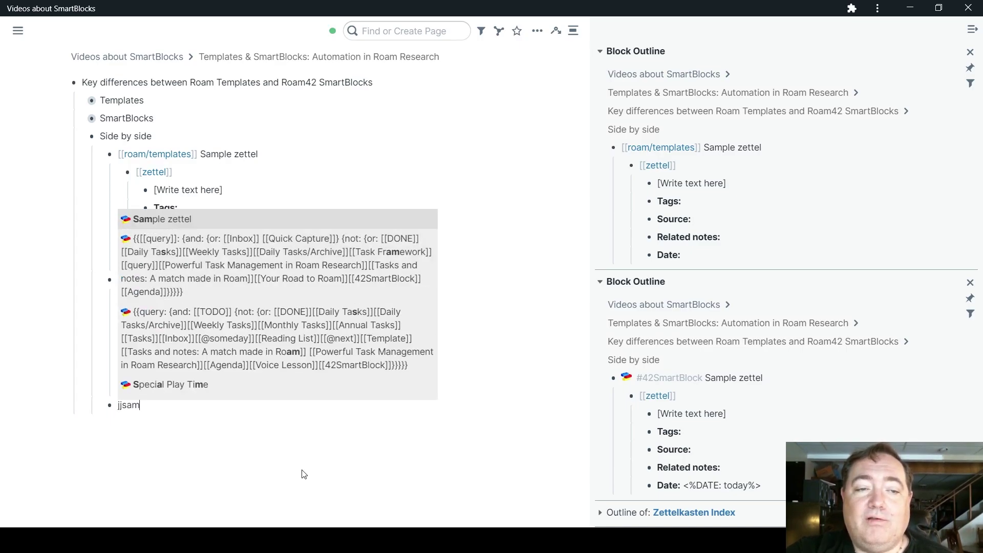
pyautogui.press('Return')
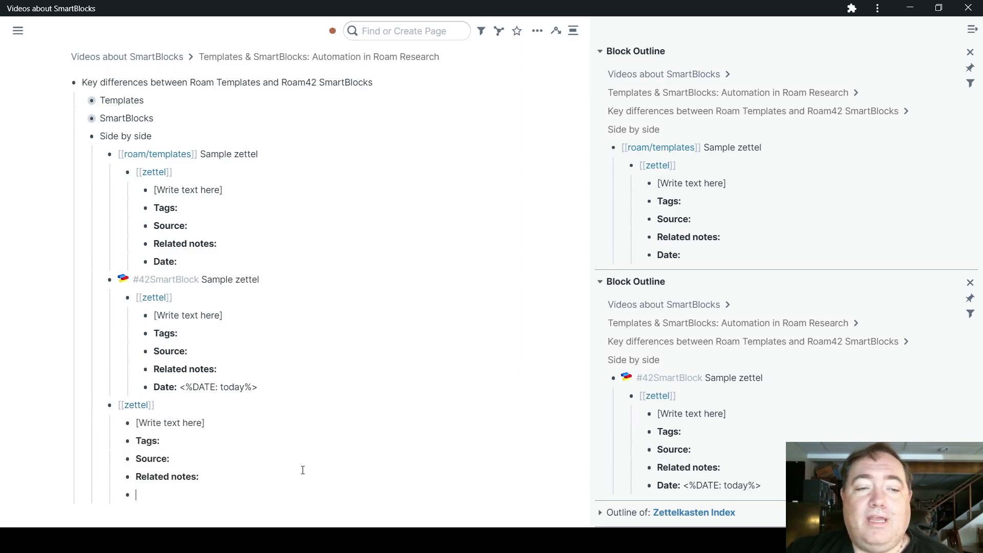
pyautogui.scroll(-1, 354, 421)
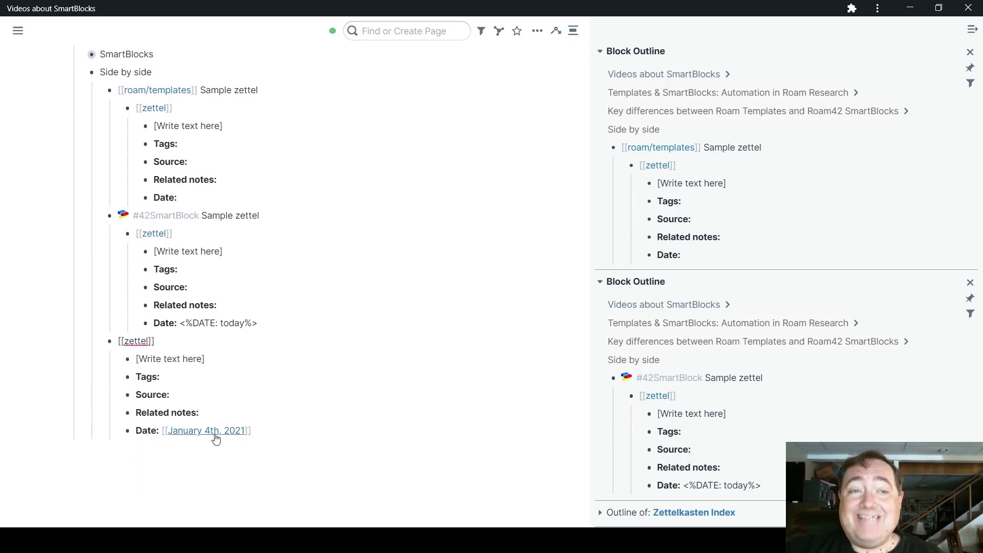
pyautogui.scroll(1, 215, 434)
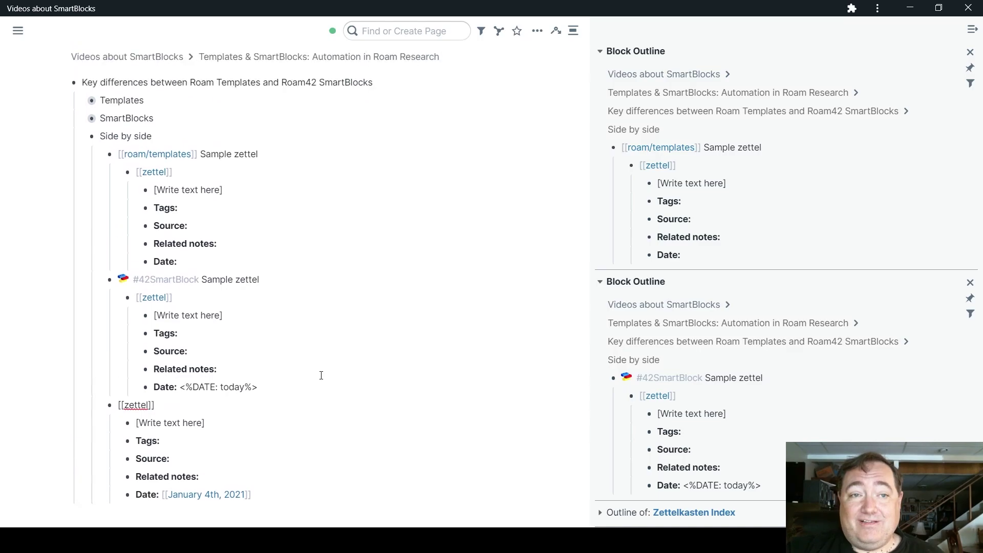
# Go up to Templates & SmartBlocks, collapse Key differences, and expand Summary to its two recommendations
pyautogui.click(253, 57)
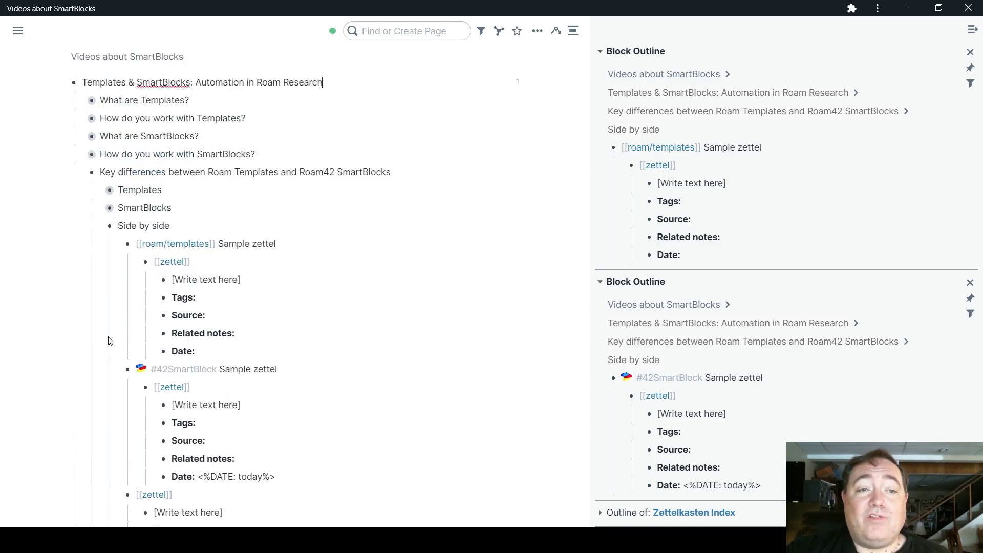
pyautogui.click(83, 172)
pyautogui.click(82, 195)
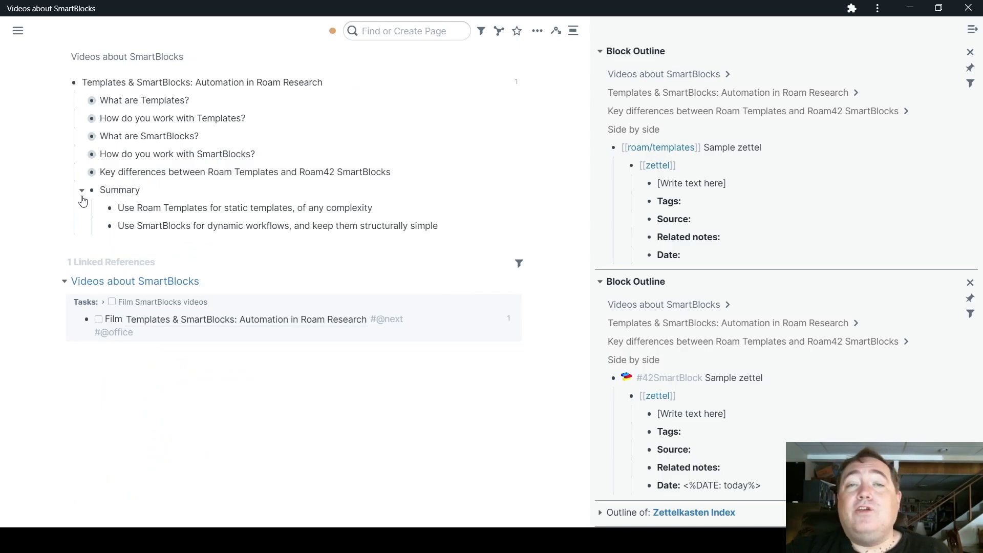